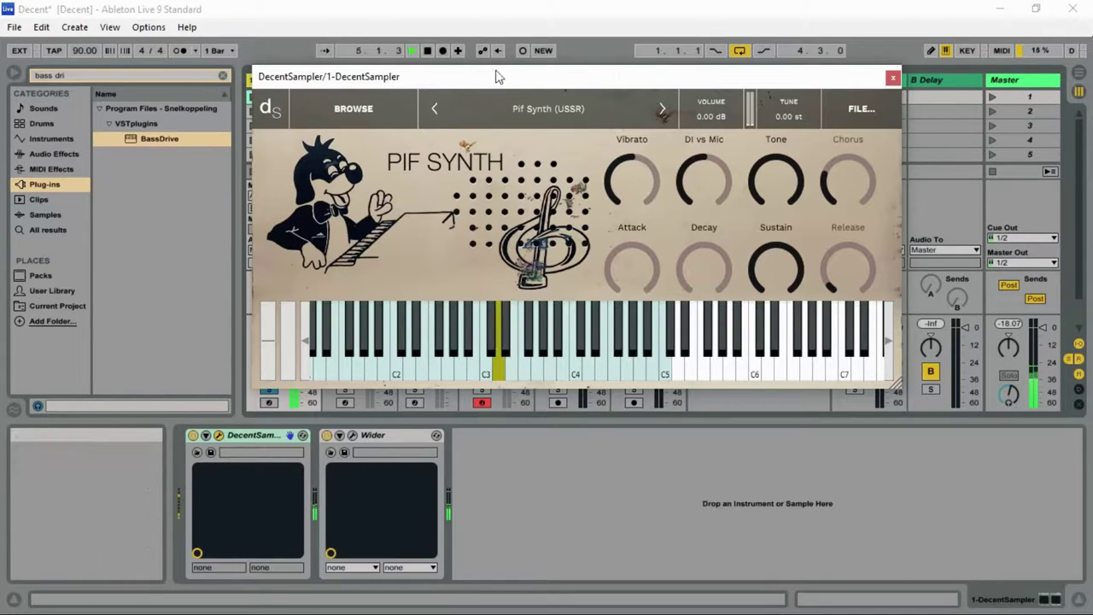
Load the free Volitions library from the DecentSampler sample store with the Layers - Charseau preset.
click(346, 108)
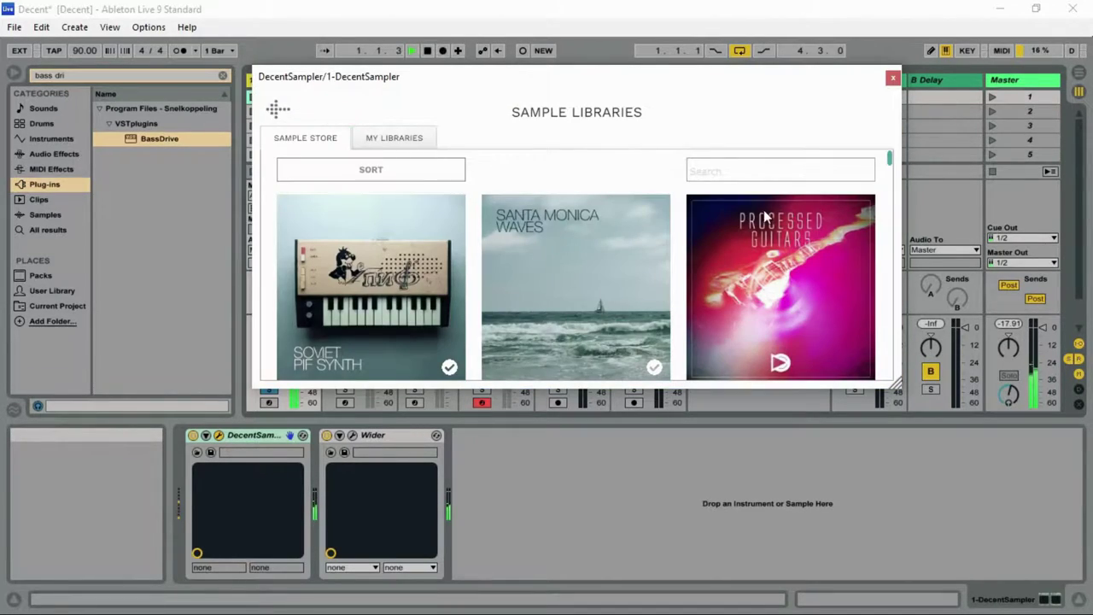
scroll(765, 237, down, 1)
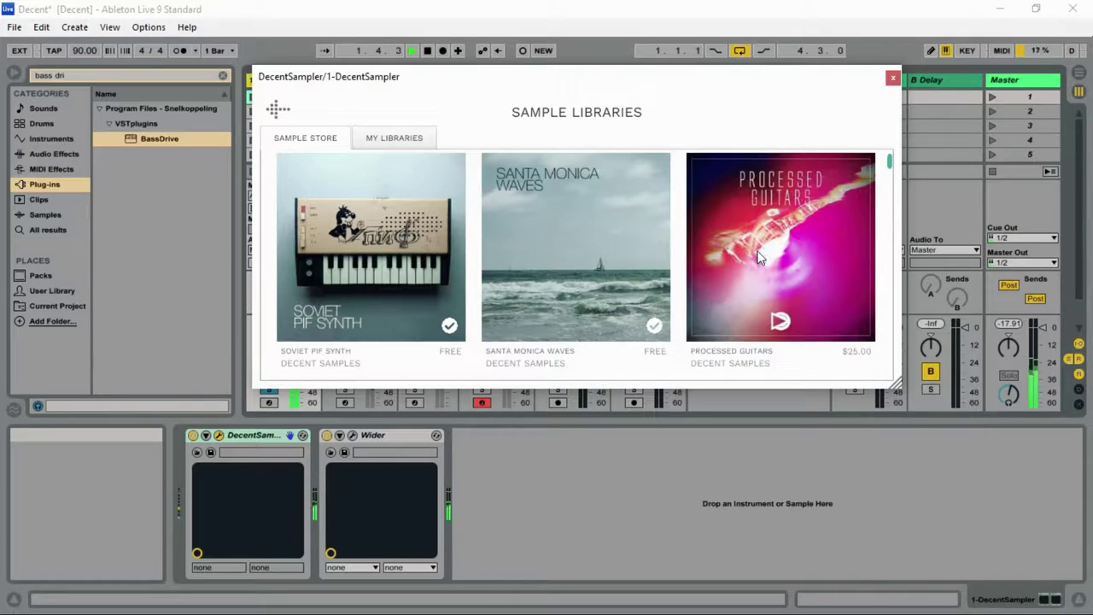
scroll(760, 256, down, 4)
scroll(764, 253, down, 2)
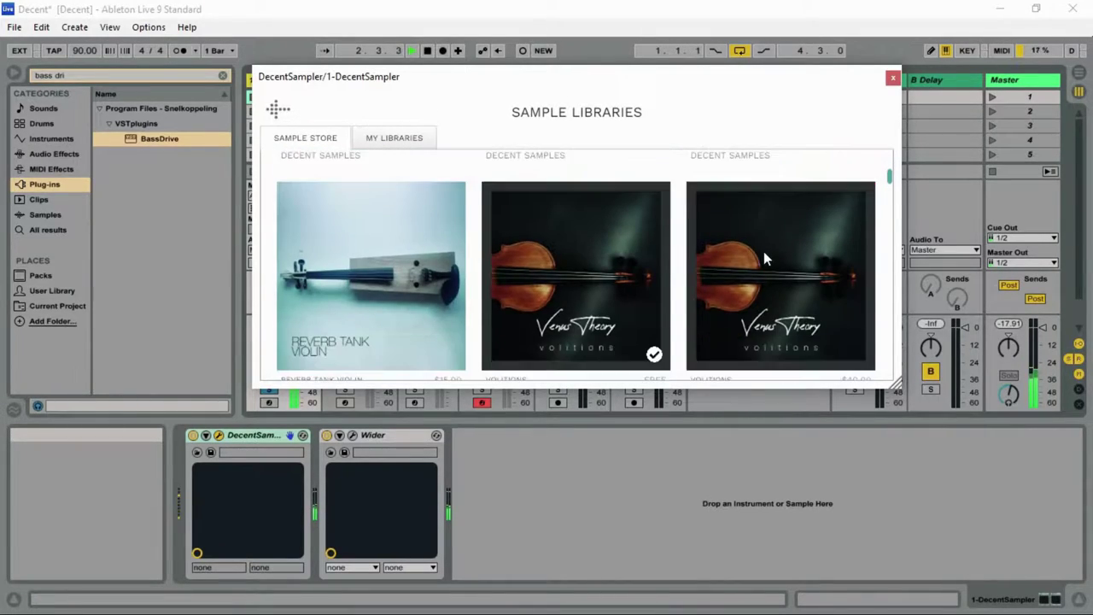
click(613, 279)
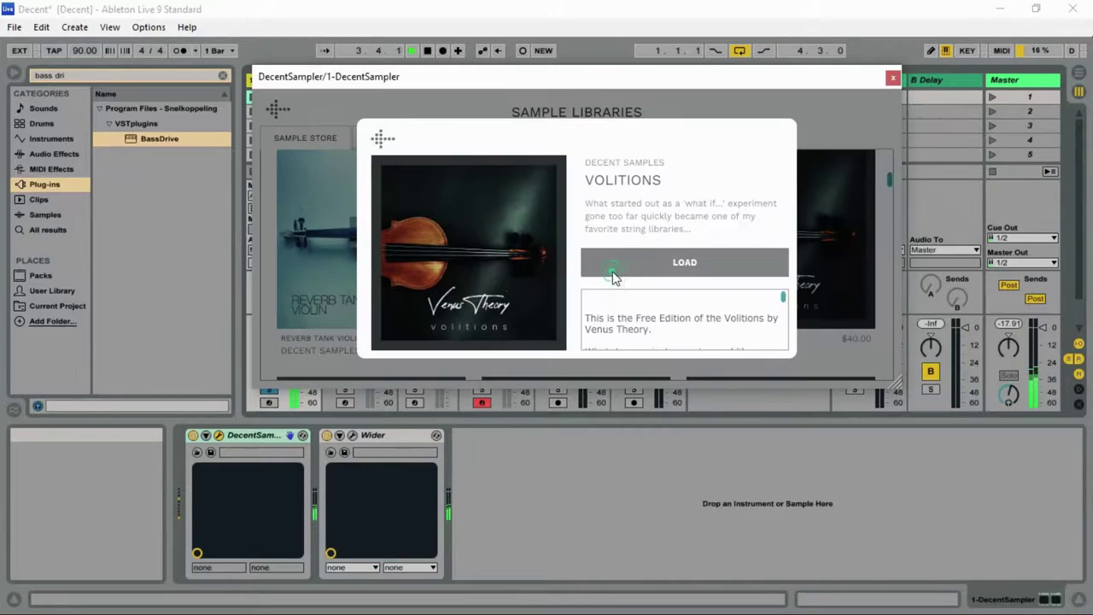
click(657, 264)
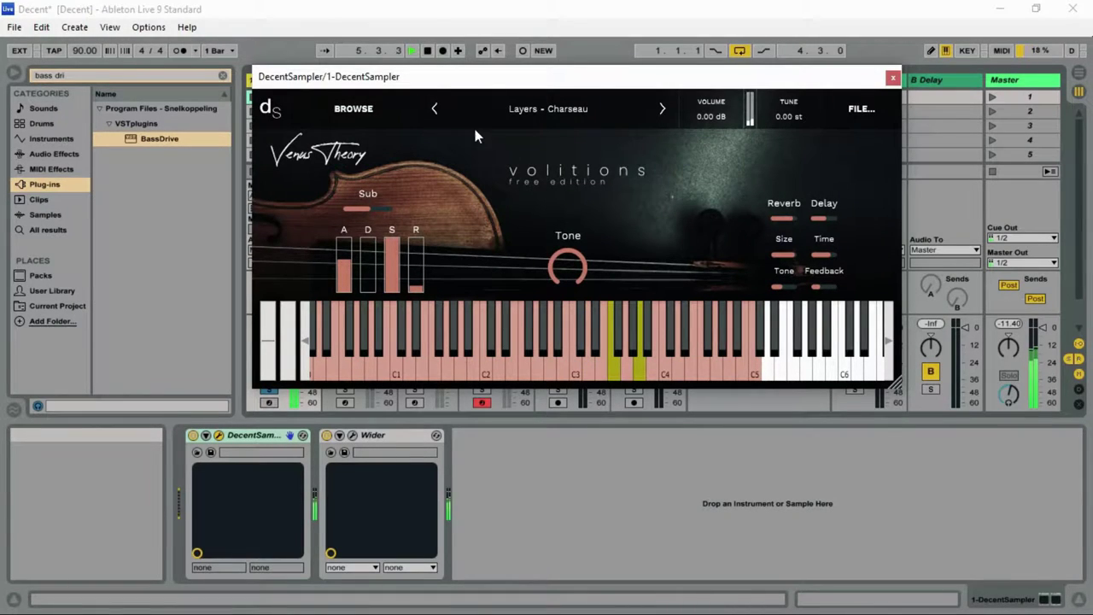
Load the Chimera (Free Edition) library from the sample store and choose the Apacetan preset.
click(369, 109)
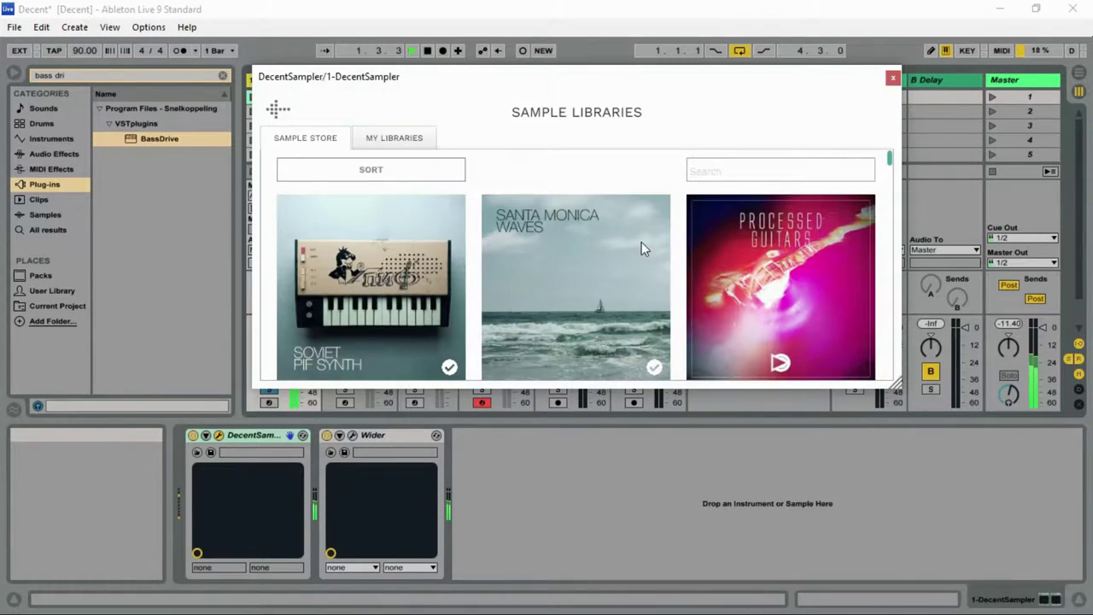
scroll(641, 242, down, 5)
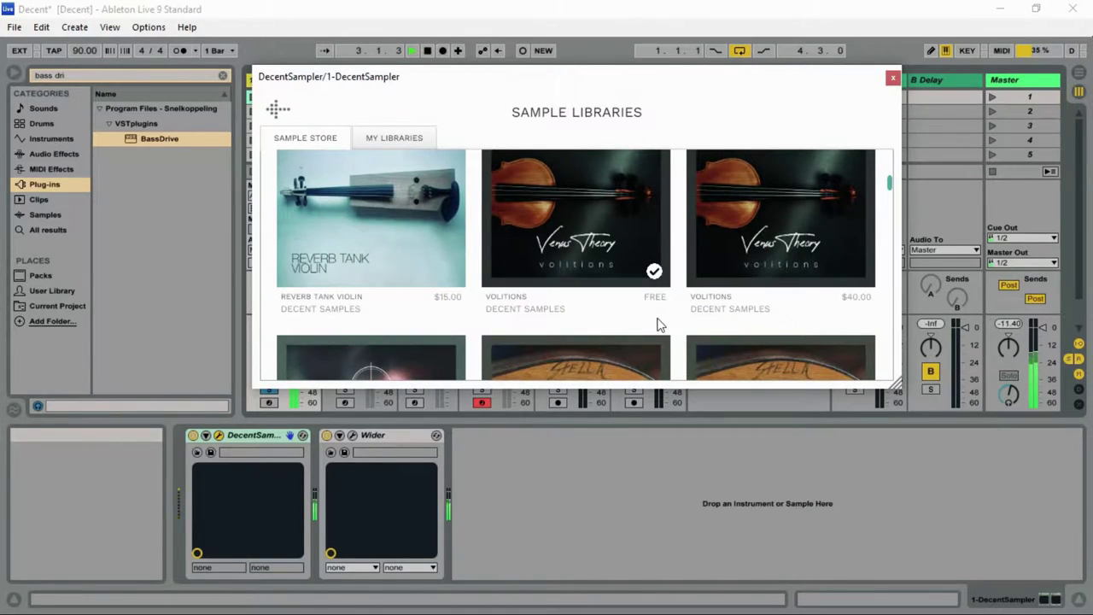
scroll(657, 324, down, 3)
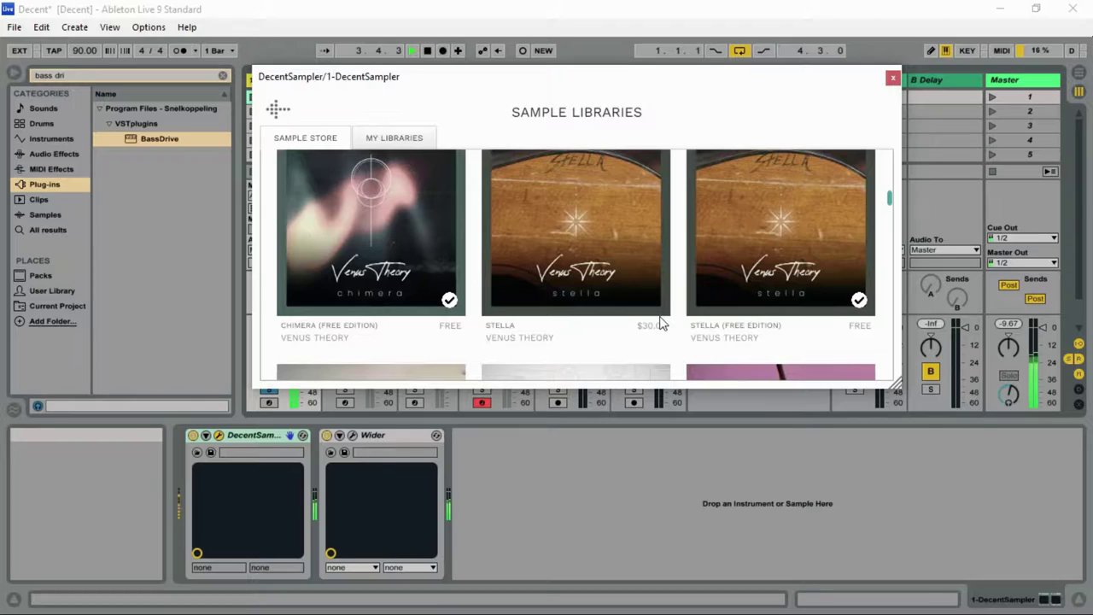
click(408, 250)
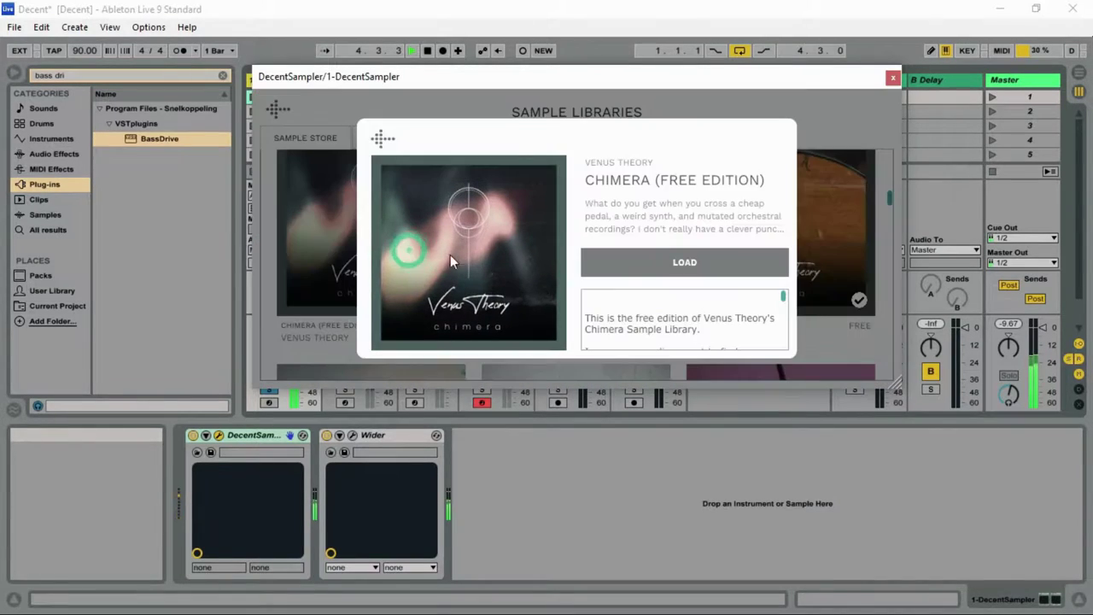
click(676, 256)
click(494, 155)
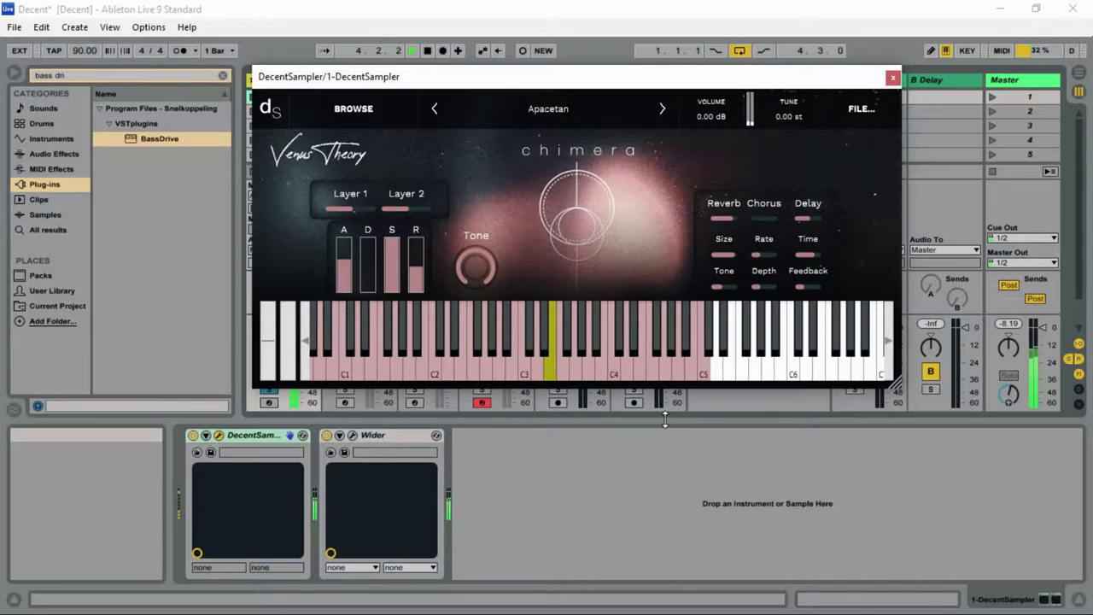
click(365, 113)
scroll(714, 281, down, 5)
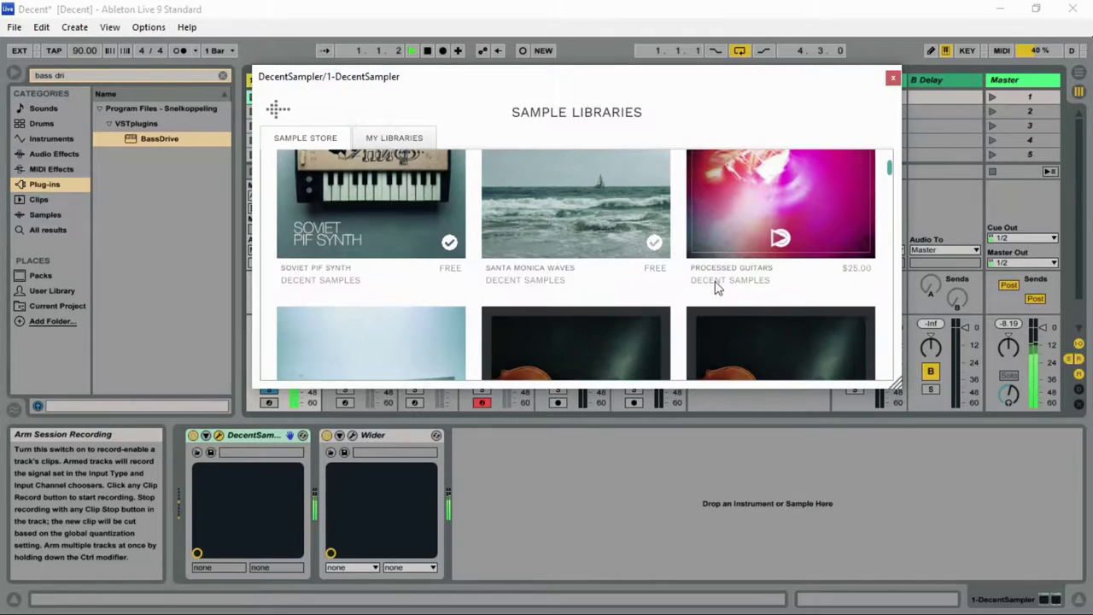
scroll(715, 287, down, 1)
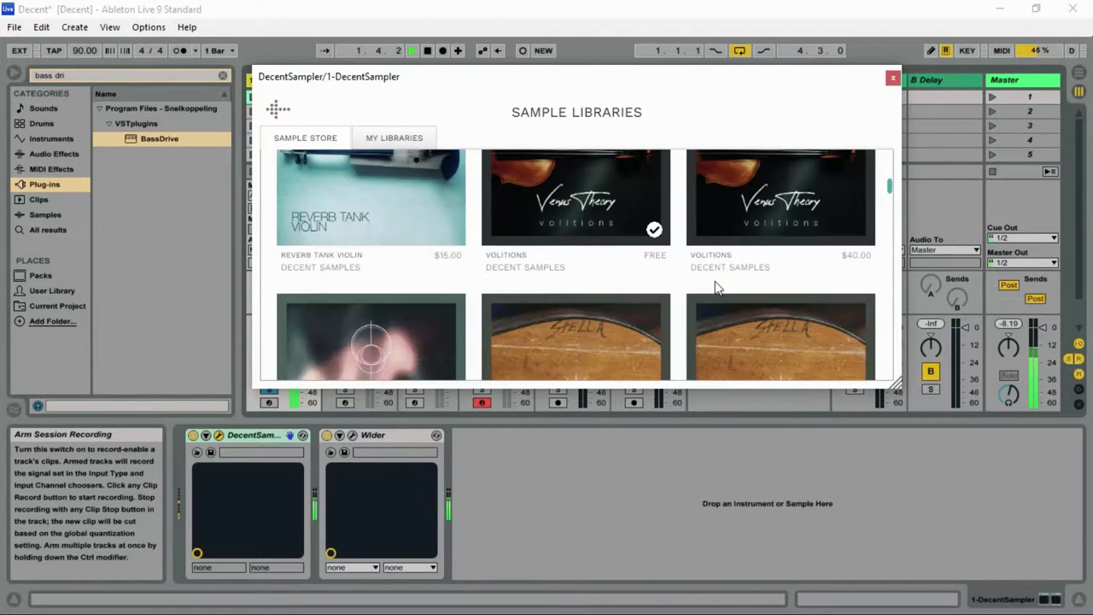
scroll(717, 288, down, 2)
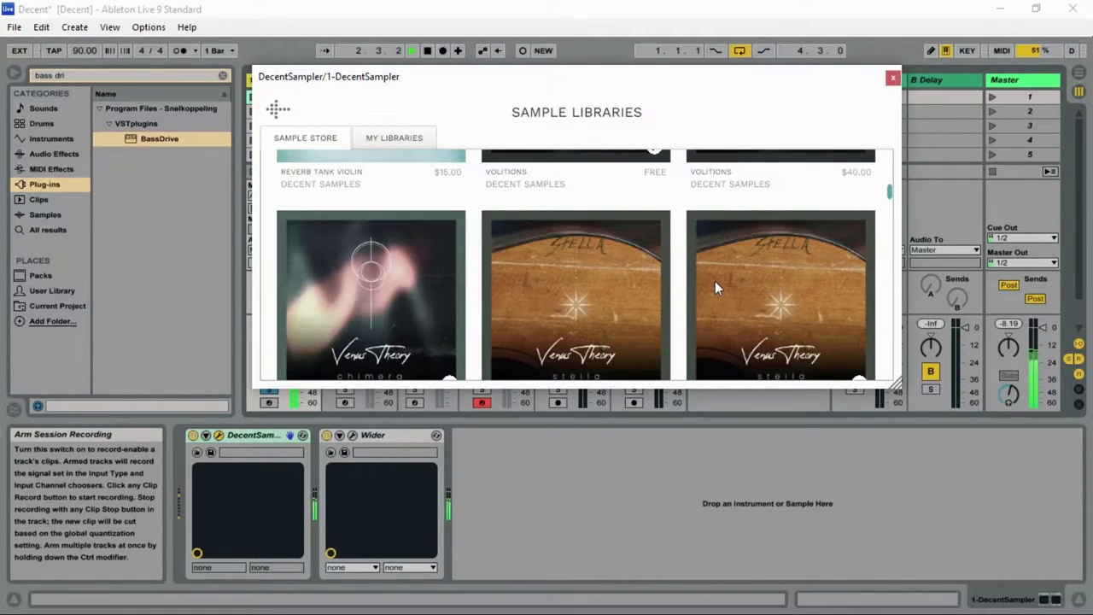
click(276, 110)
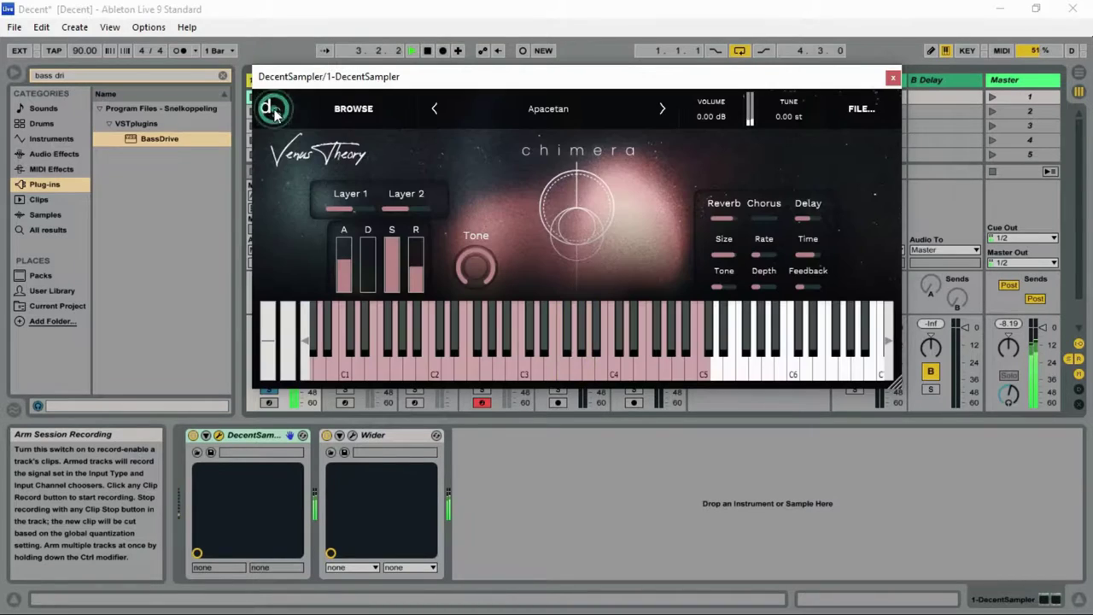
Load the Stella (Free Edition) library from the sample store and choose the VT - Stella LoFi Cowboy preset.
click(354, 109)
scroll(734, 265, down, 5)
scroll(735, 266, down, 4)
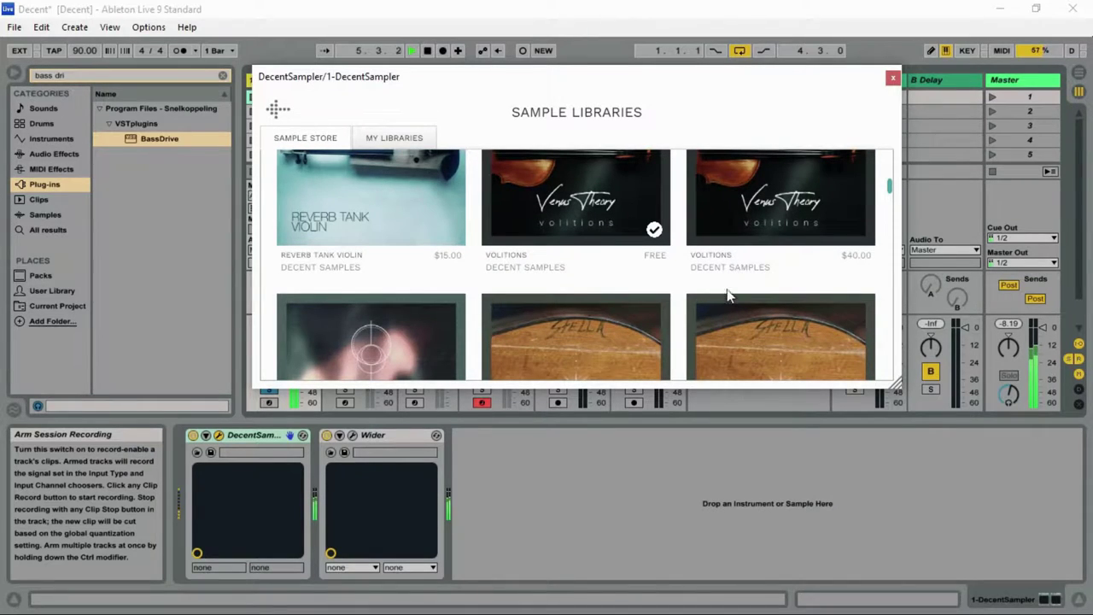
scroll(727, 308, down, 3)
scroll(726, 314, down, 1)
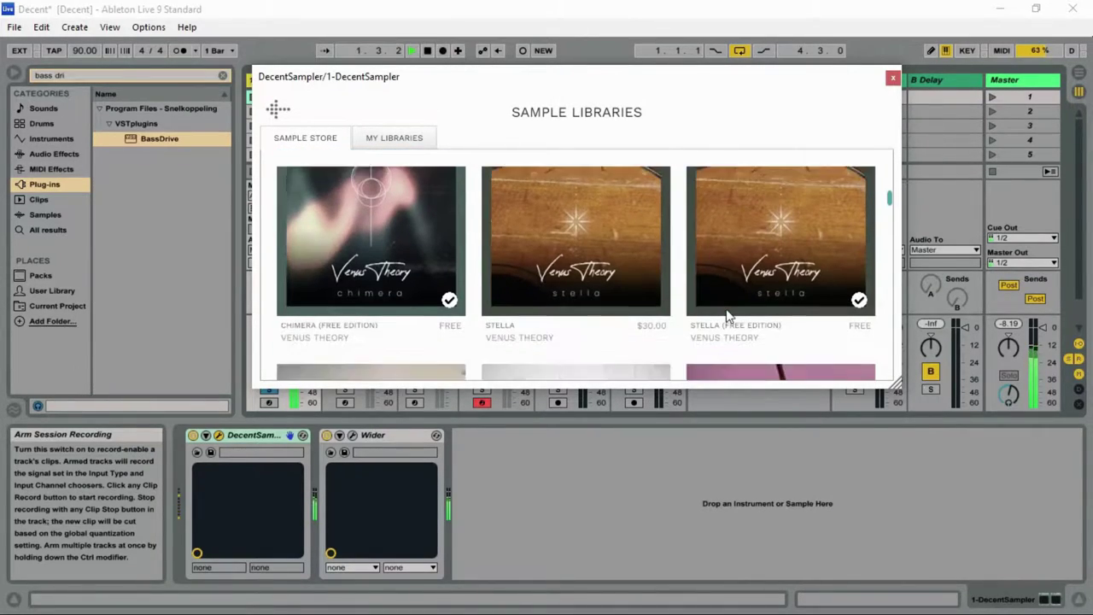
click(774, 249)
click(688, 259)
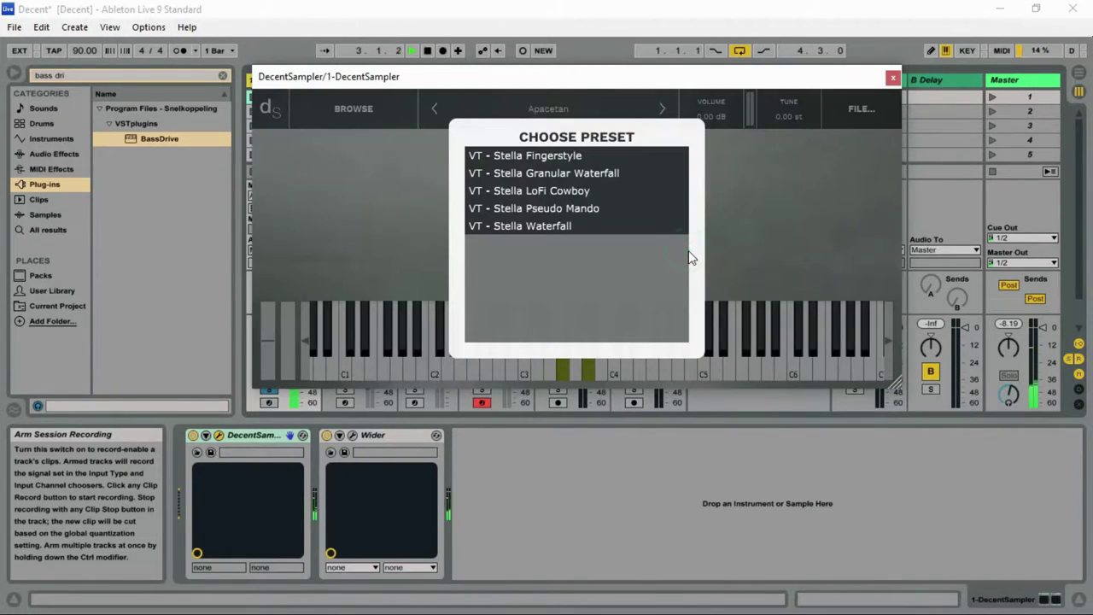
click(559, 196)
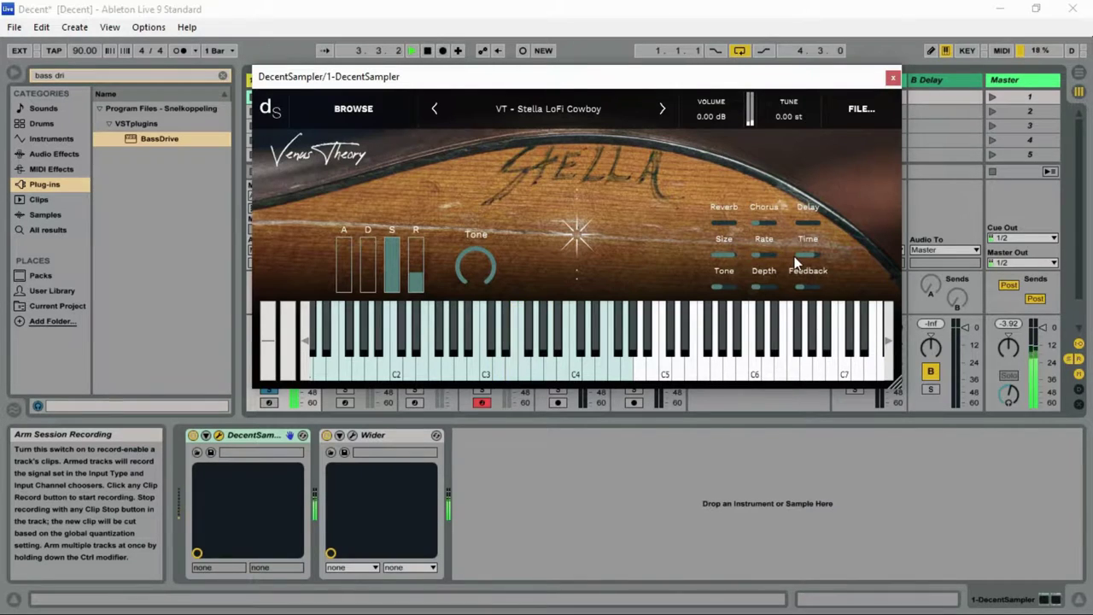
Lower the Stella preset's delay time and raise its reverb to about 31.
mouse_move(807, 263)
drag(807, 263, 803, 263)
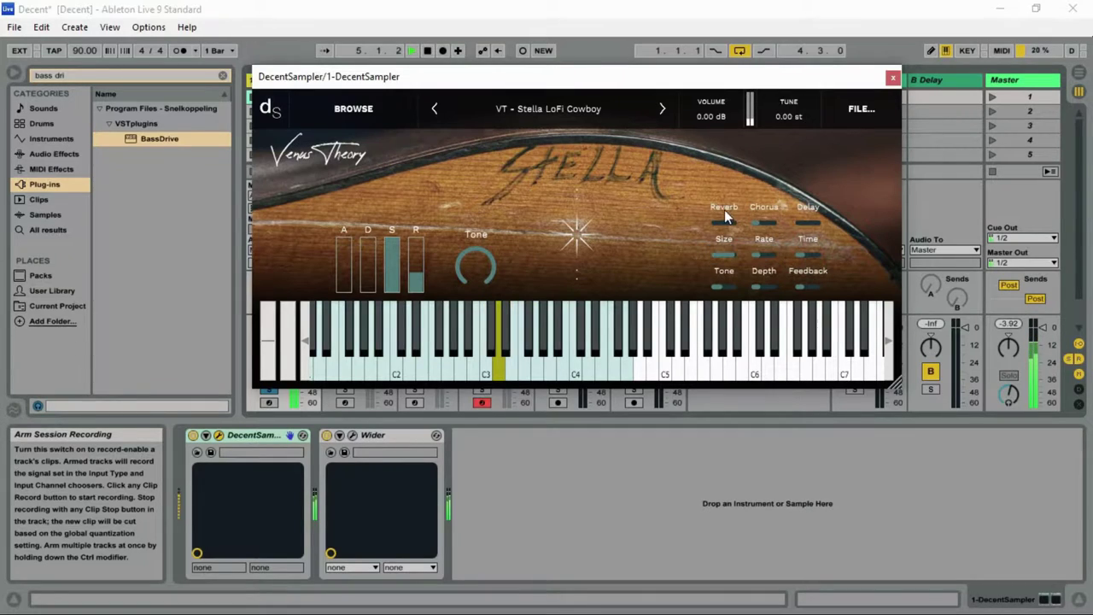
mouse_move(724, 224)
drag(724, 224, 721, 230)
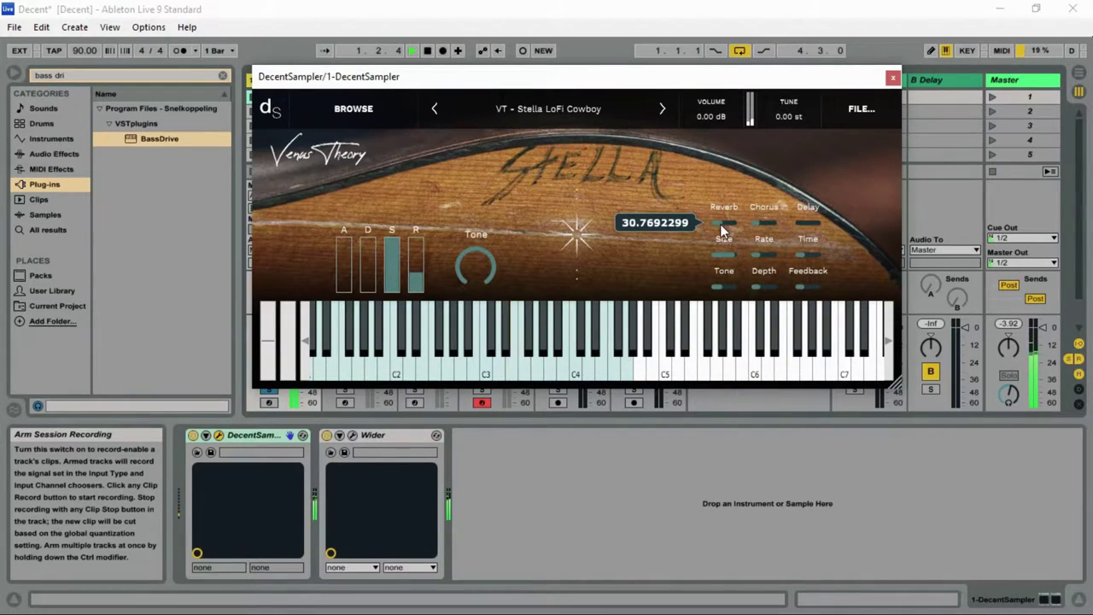
Load the Reel to Reel Piano library from the sample store.
click(353, 109)
scroll(719, 254, down, 3)
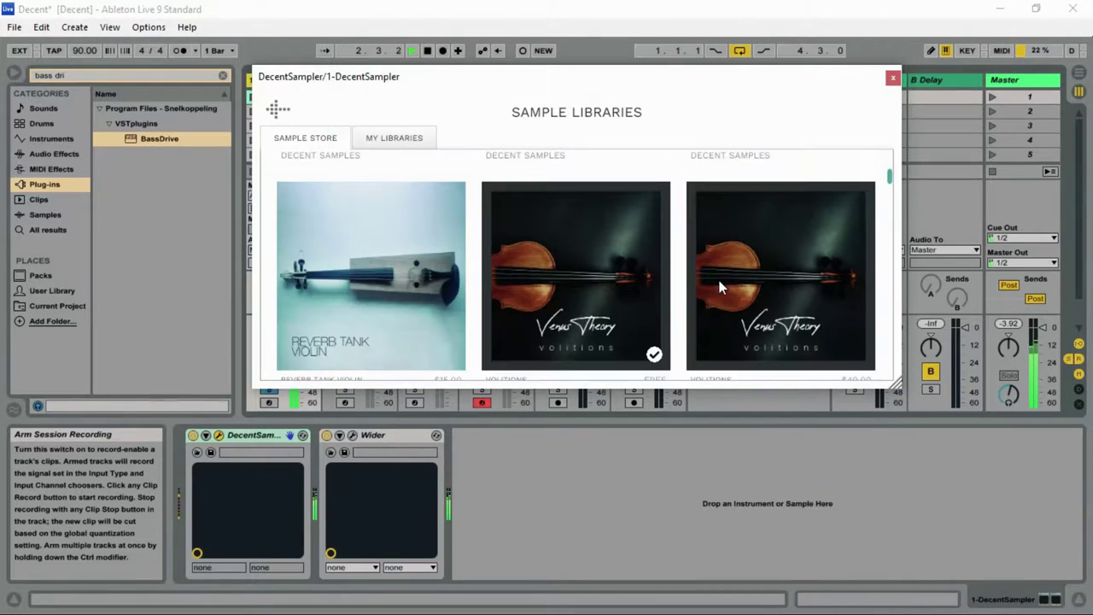
scroll(719, 283, down, 5)
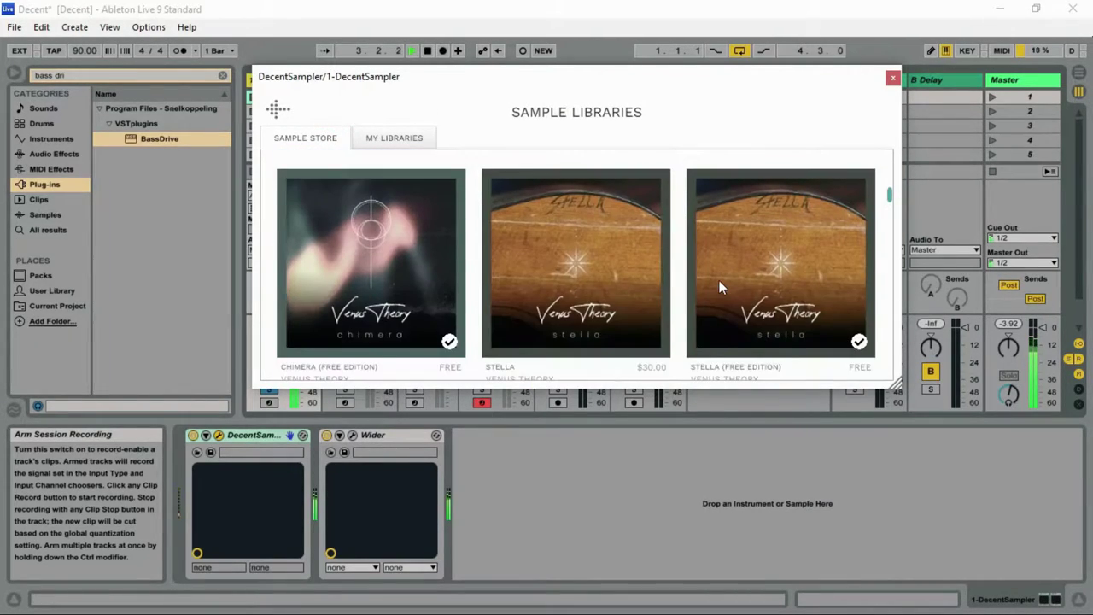
scroll(718, 283, down, 3)
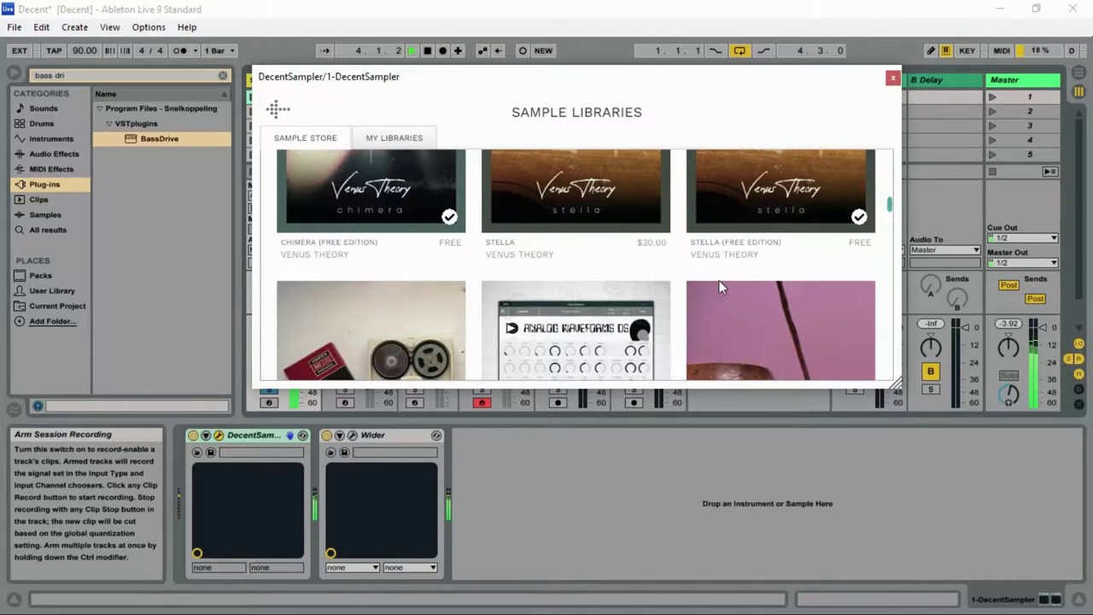
scroll(719, 280, down, 2)
click(390, 283)
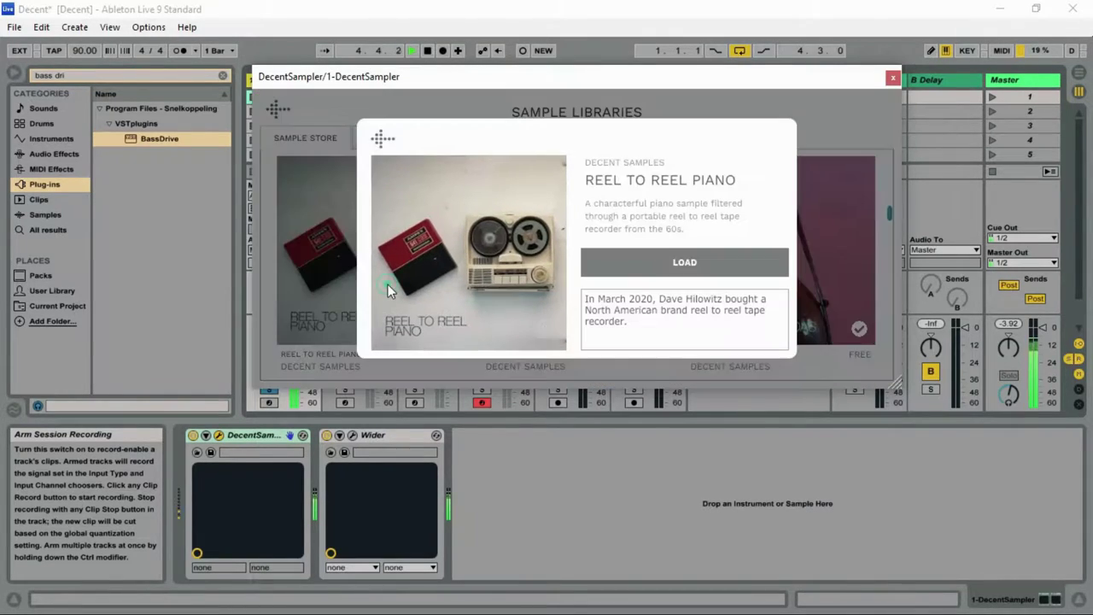
click(690, 263)
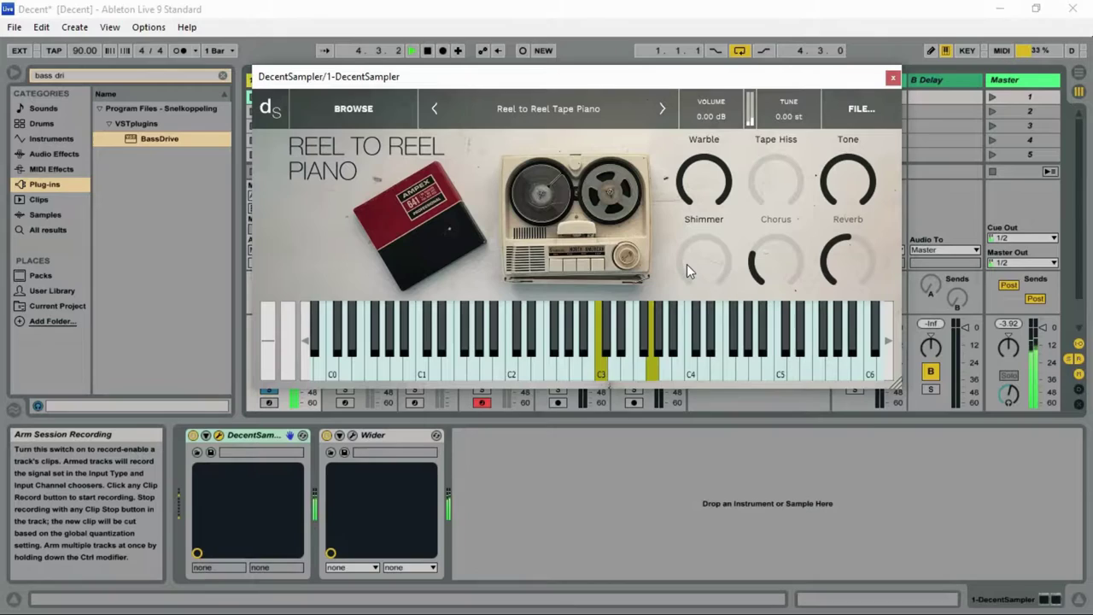
Load the Analog Waveforms DS library from the sample store and choose the 05 - Fantasy Piano preset.
click(356, 111)
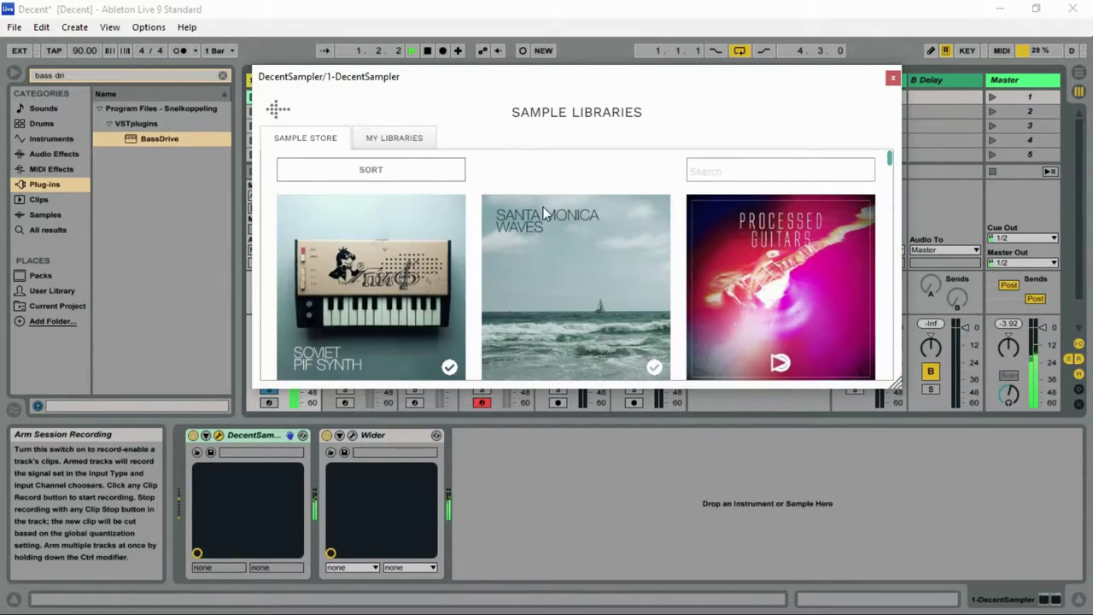
scroll(566, 246, down, 5)
scroll(564, 243, down, 3)
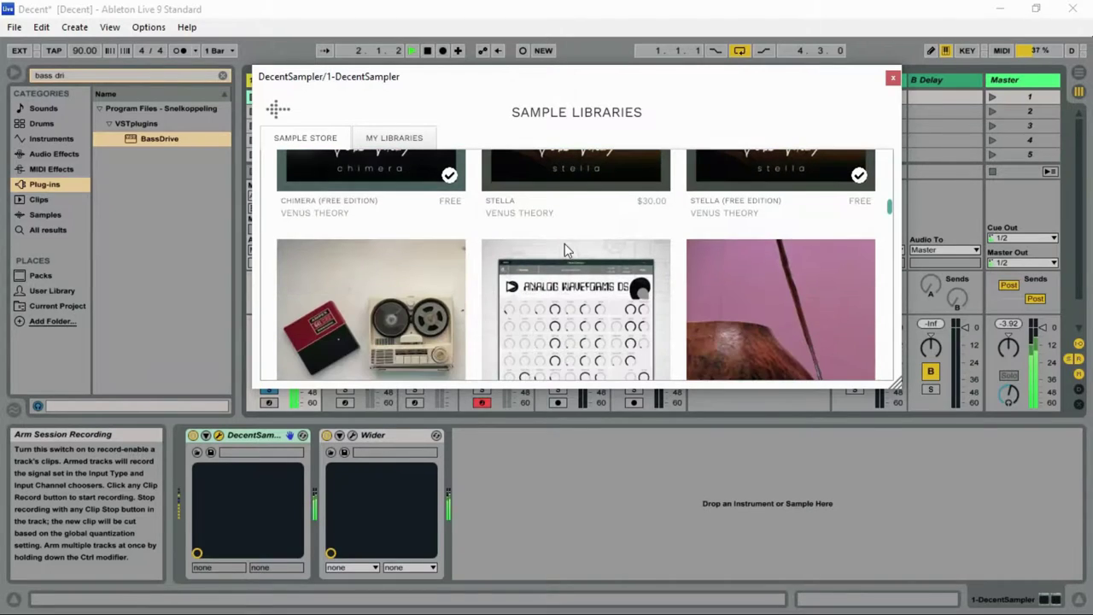
click(566, 268)
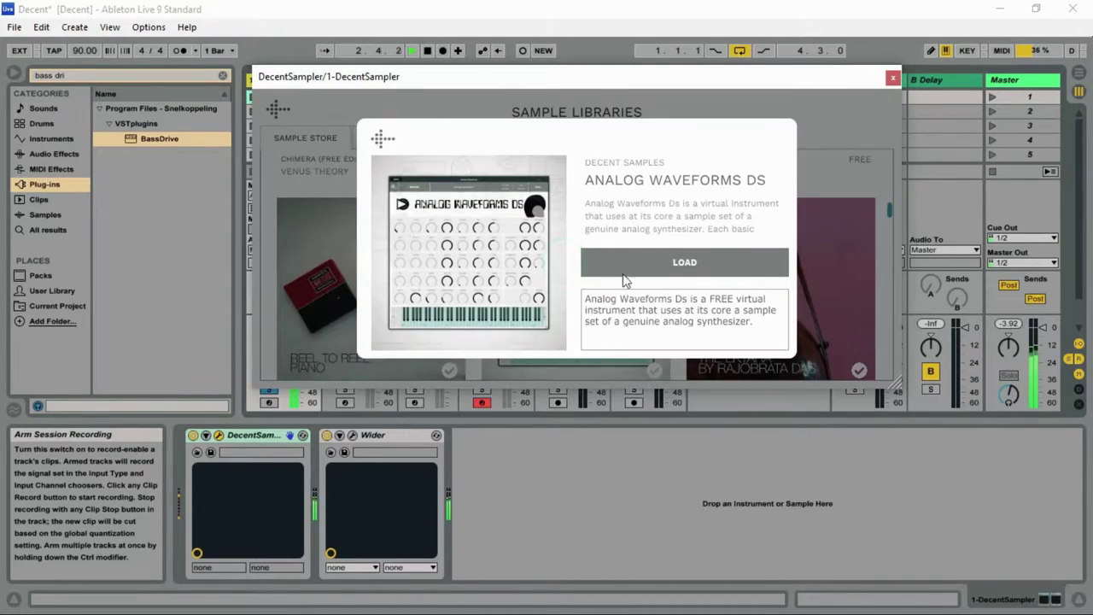
click(652, 268)
click(522, 226)
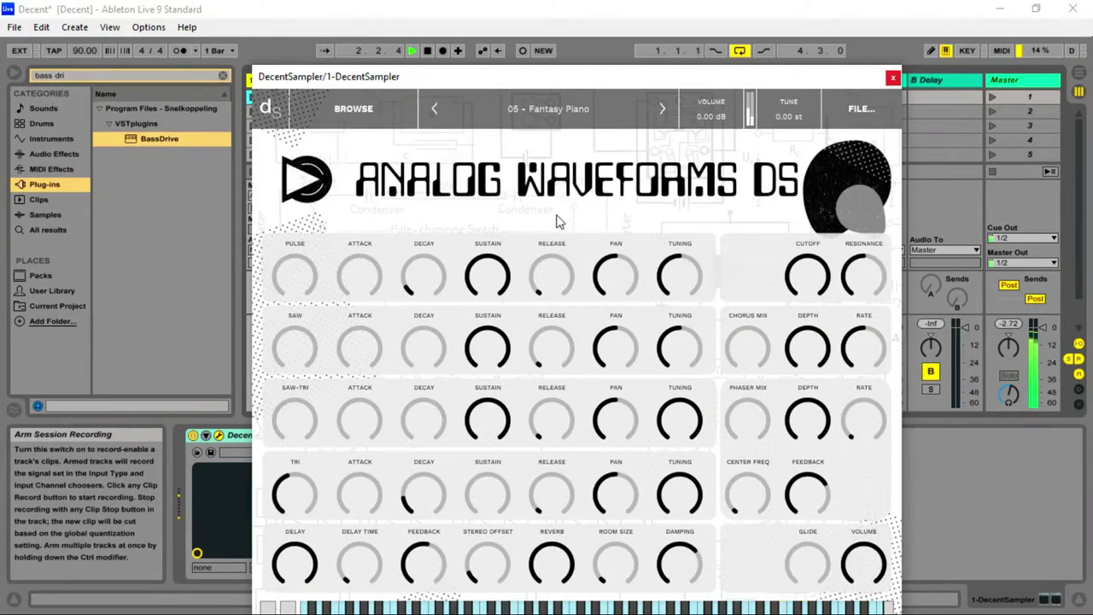
Move the sampler window higher on screen and advance through 06 - Trance Lead to the 07 - Synthetic Mallets preset.
drag(554, 75, 544, 25)
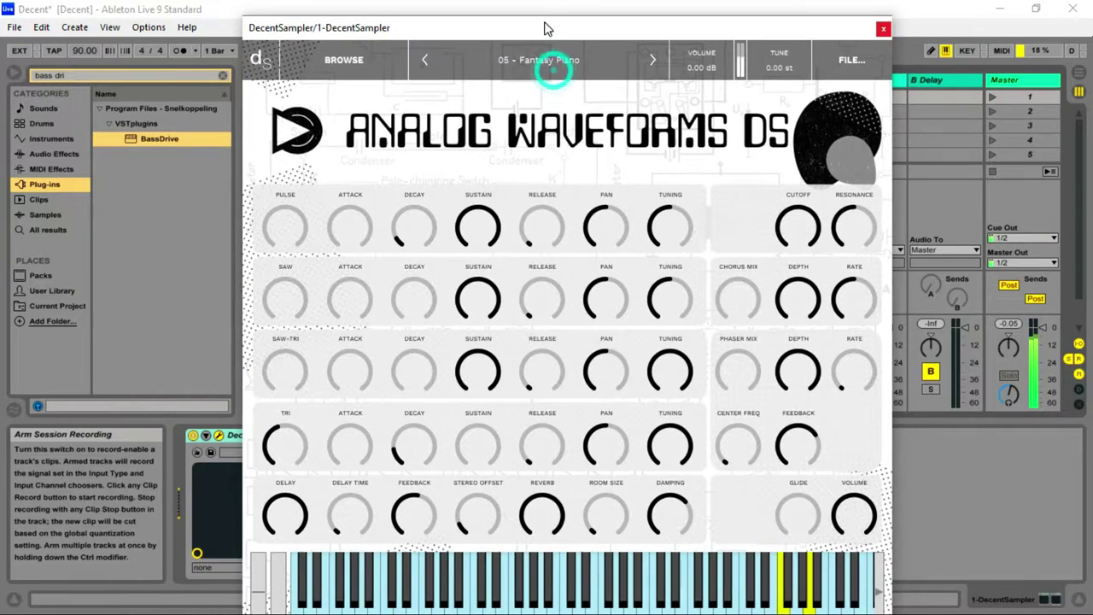
click(647, 63)
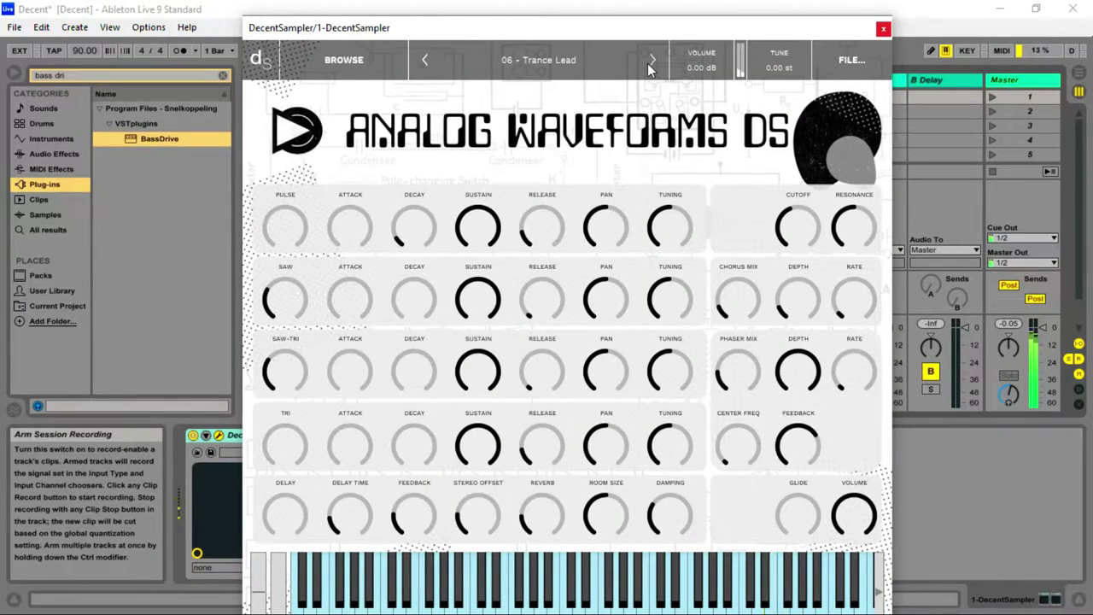
click(647, 63)
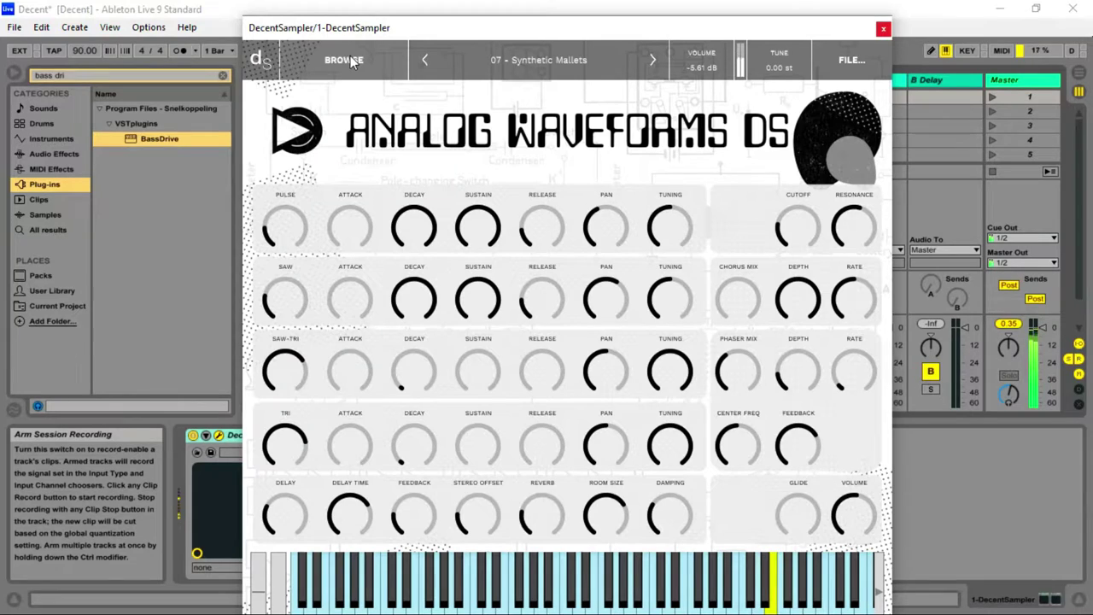
key(super)
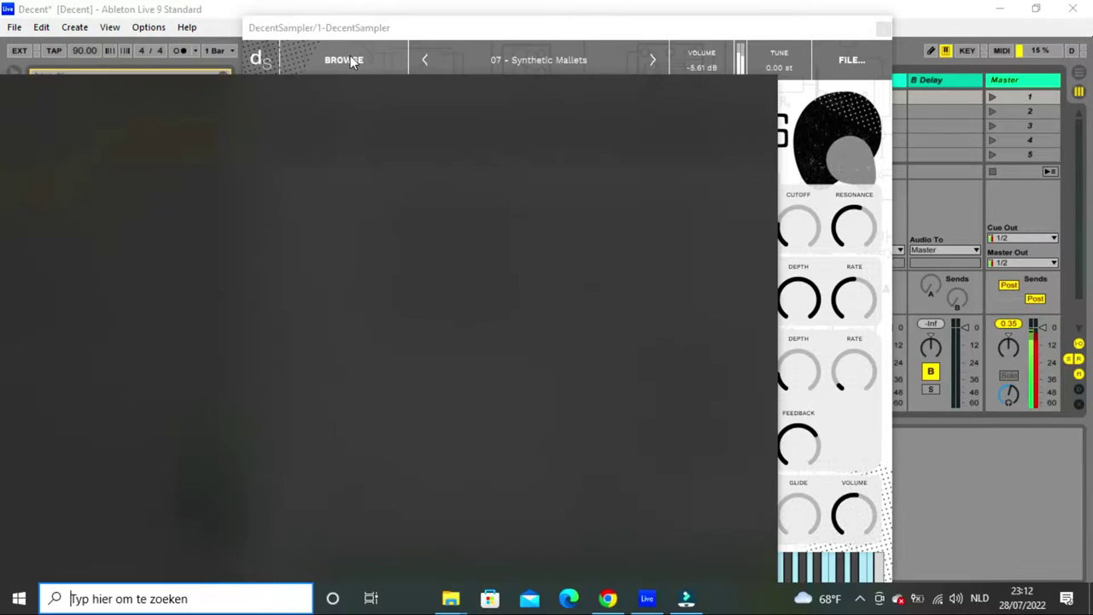
key(Escape)
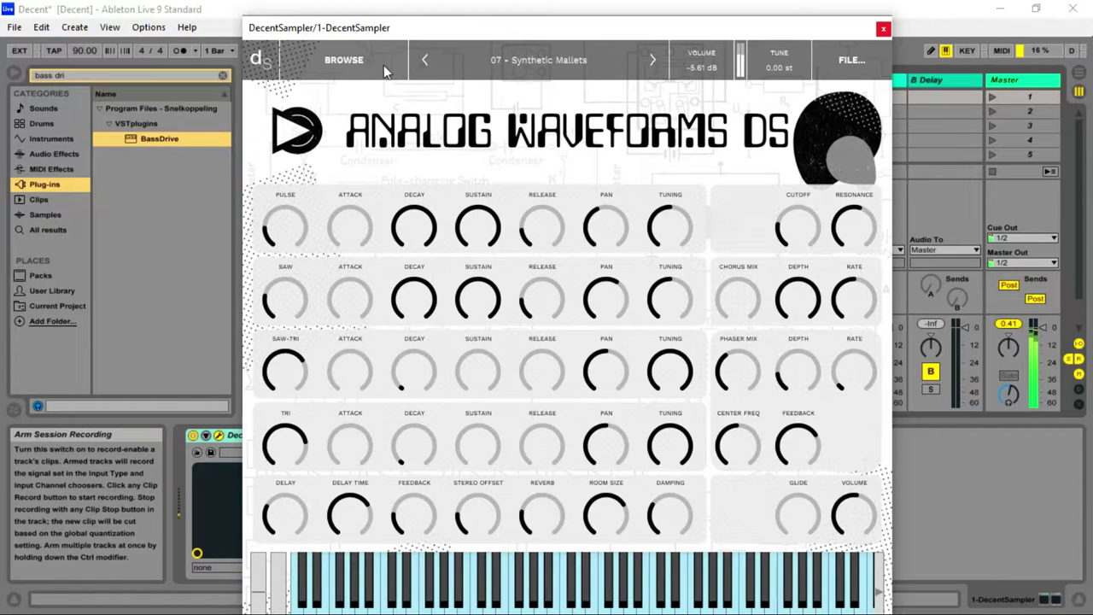
Load The Ektara library from the sample store and choose the Bends Patch preset.
click(359, 56)
scroll(600, 284, down, 6)
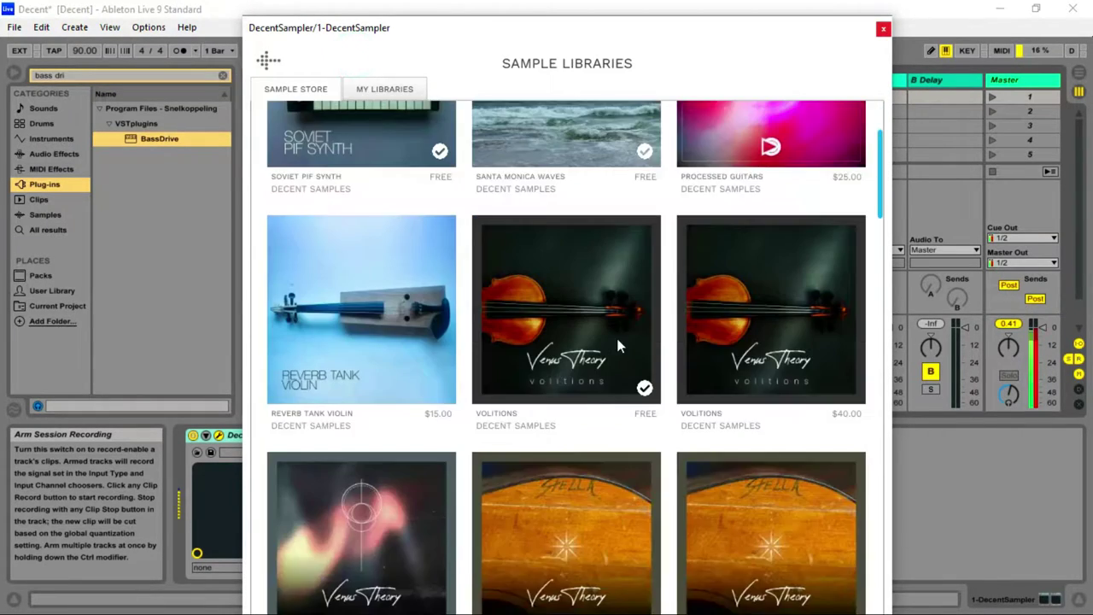
click(741, 425)
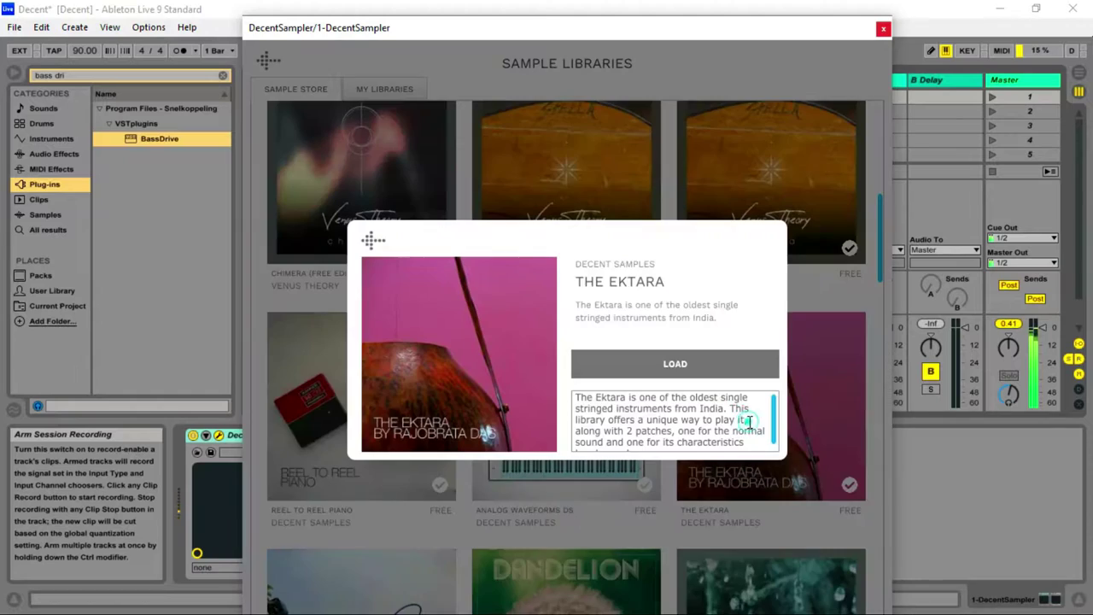
click(701, 364)
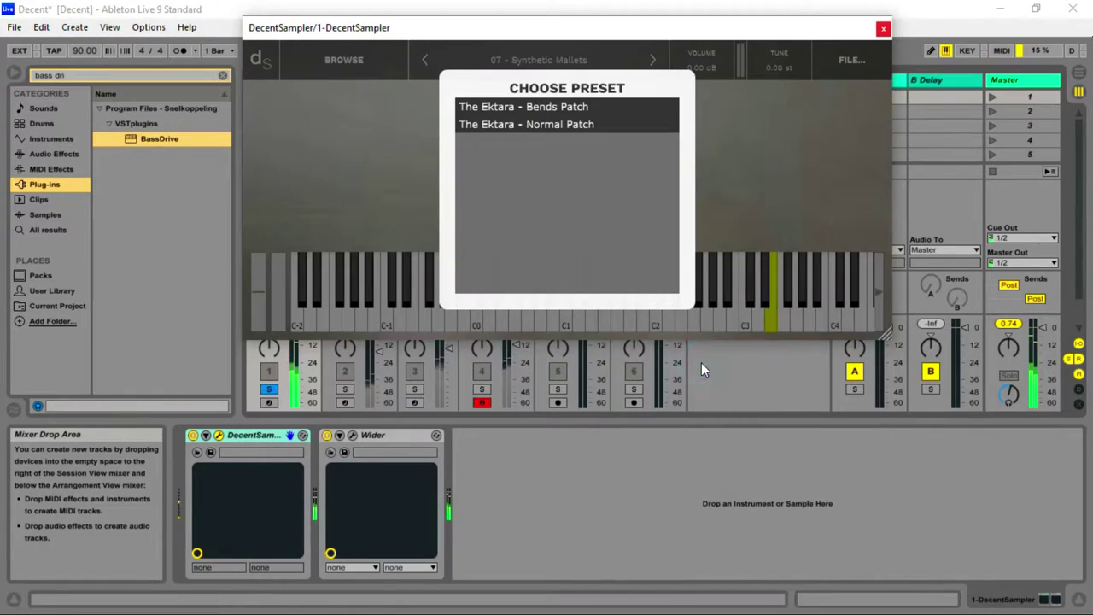
click(563, 108)
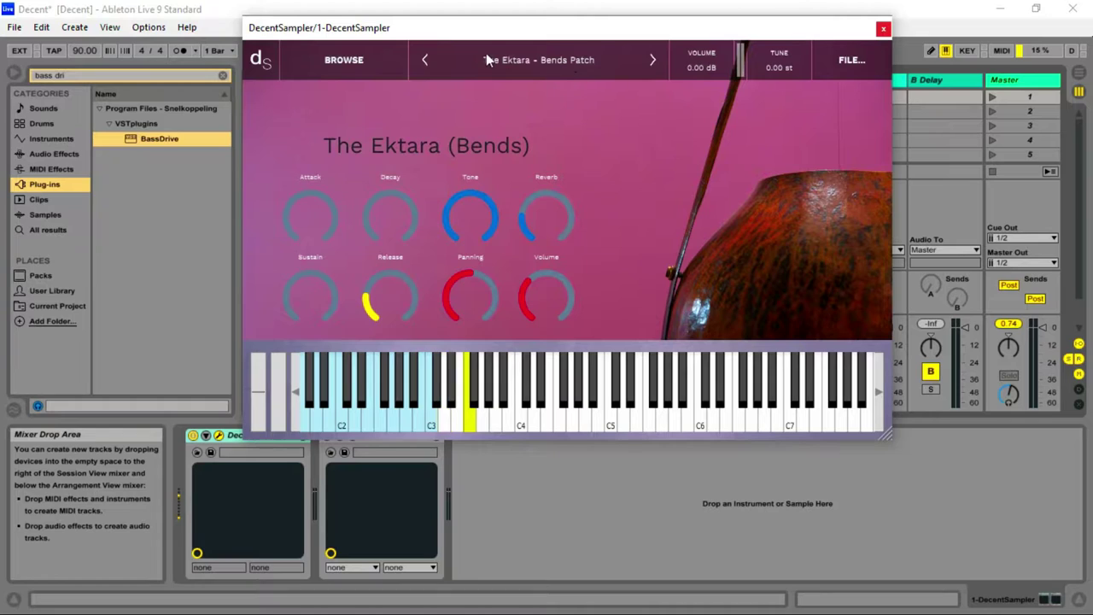
Switch to The Ektara - Normal Patch preset and audition low notes on the on-screen keyboard.
click(653, 59)
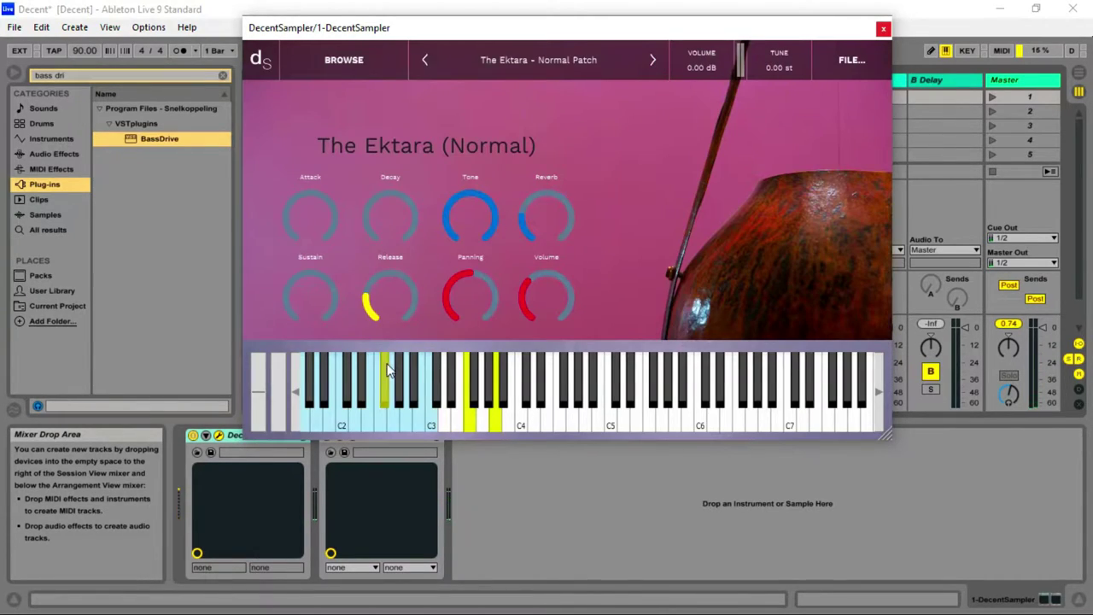
drag(416, 429, 341, 415)
Load the Modular Synth Vol. 1 library with Modular Patch 007 and advance through Modular Patch 008 to Modular Patch 009.
click(361, 60)
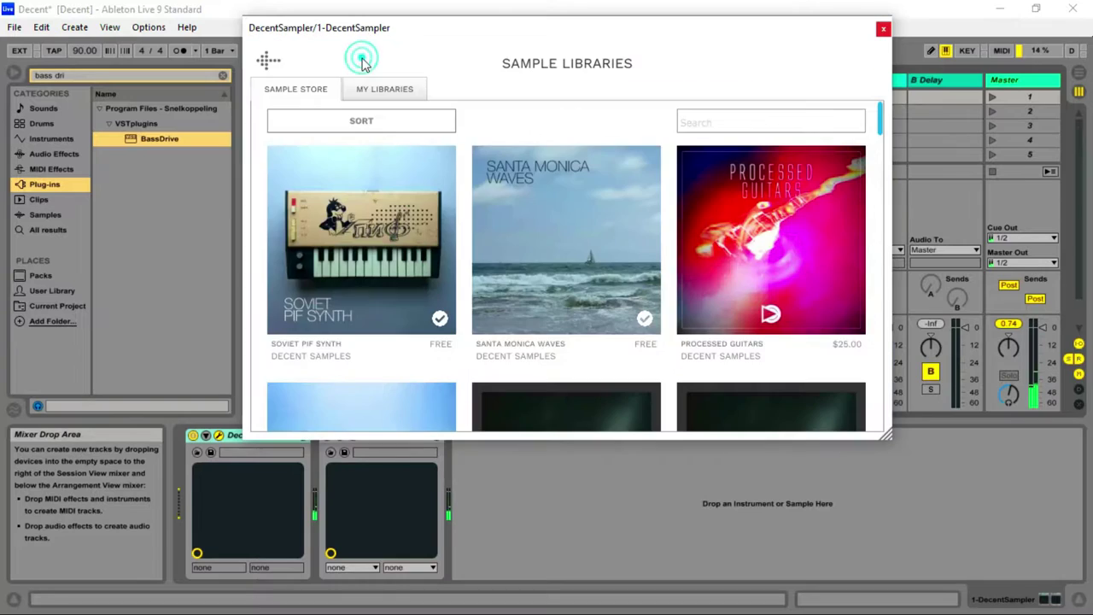
scroll(802, 292, down, 5)
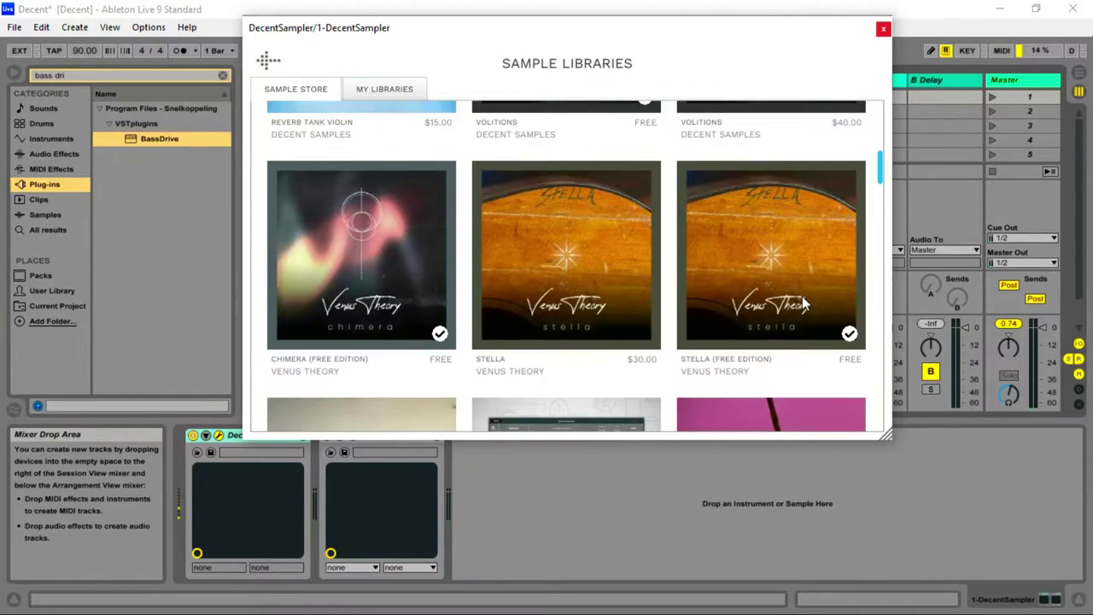
scroll(801, 296, down, 4)
scroll(801, 296, down, 3)
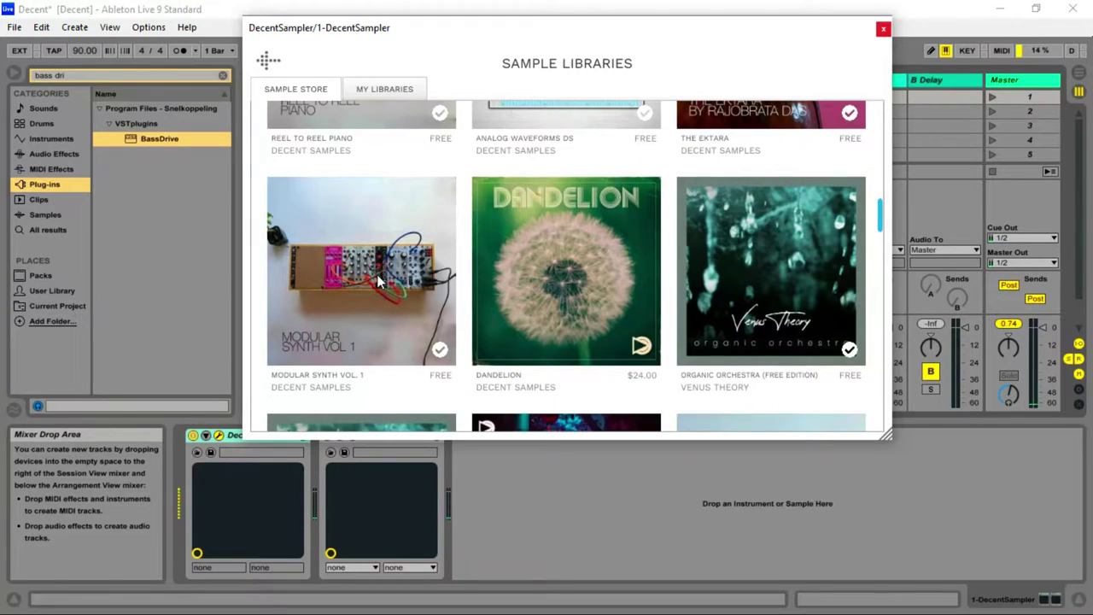
click(380, 281)
click(642, 271)
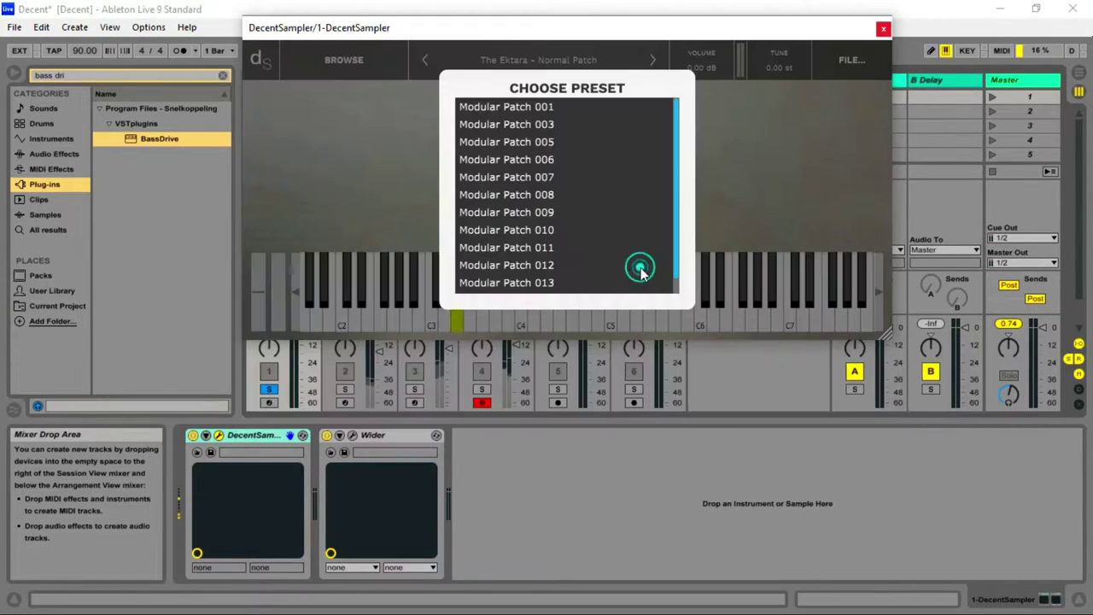
click(529, 179)
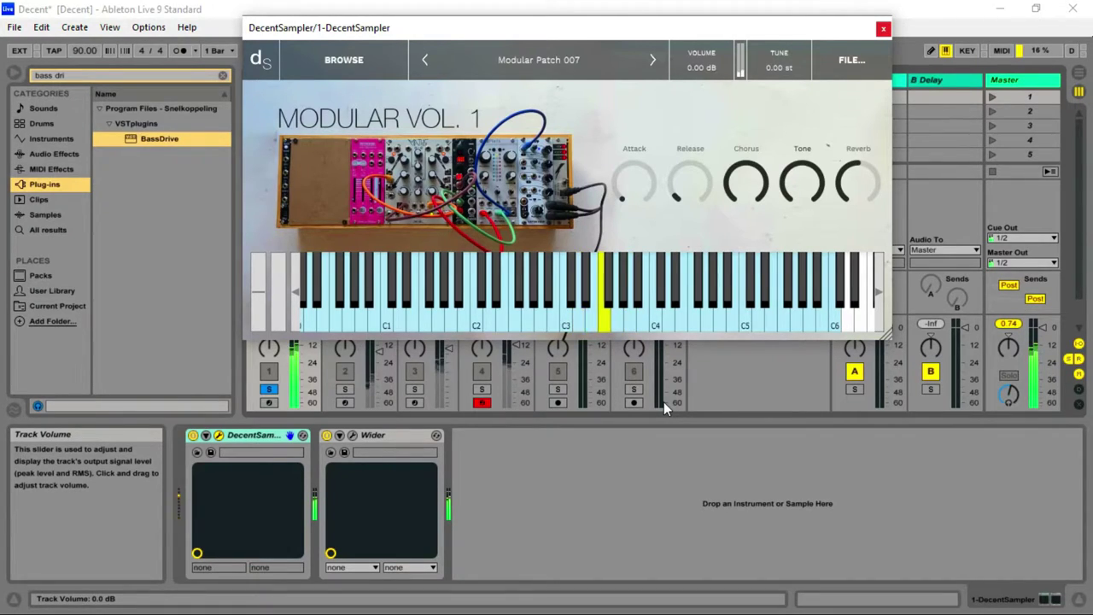
click(656, 61)
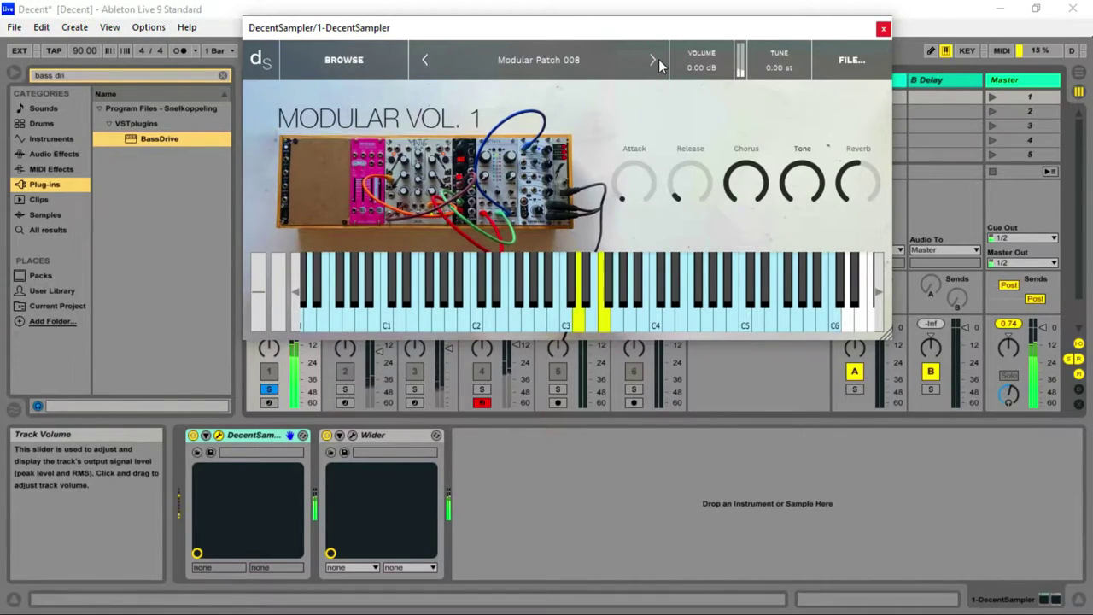
click(657, 61)
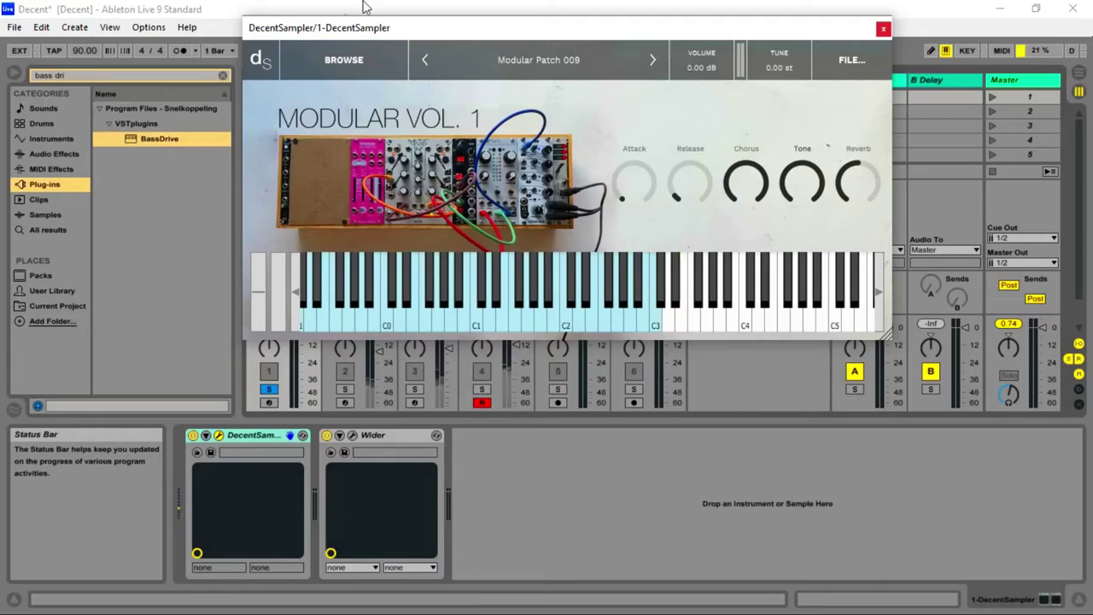
Load the free edition of Organic Orchestra from the sample store and move the sampler window slightly lower on screen.
click(328, 58)
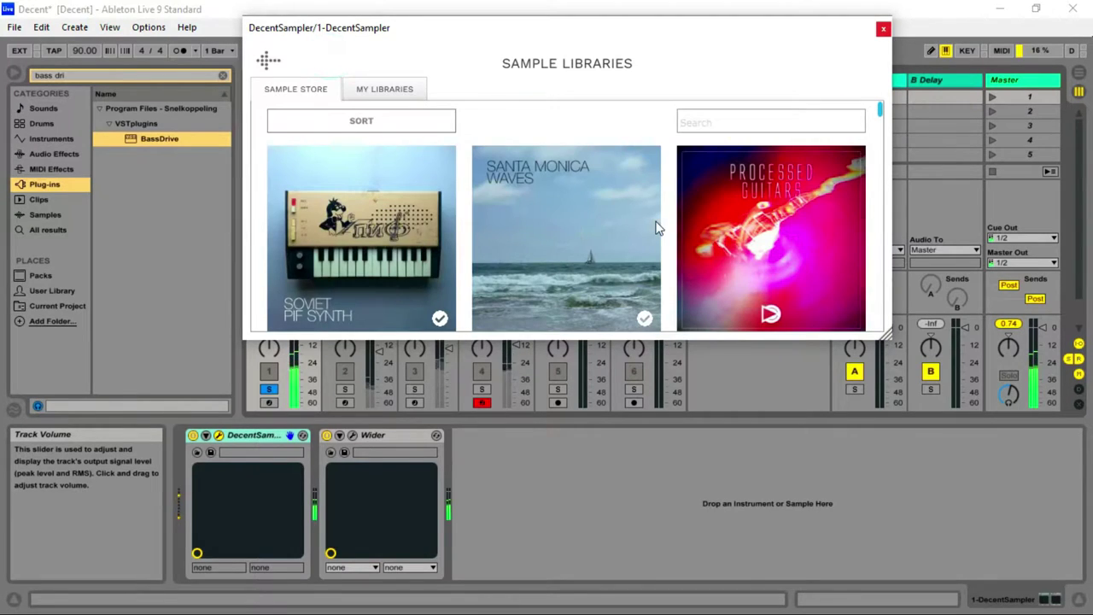
scroll(695, 237, down, 10)
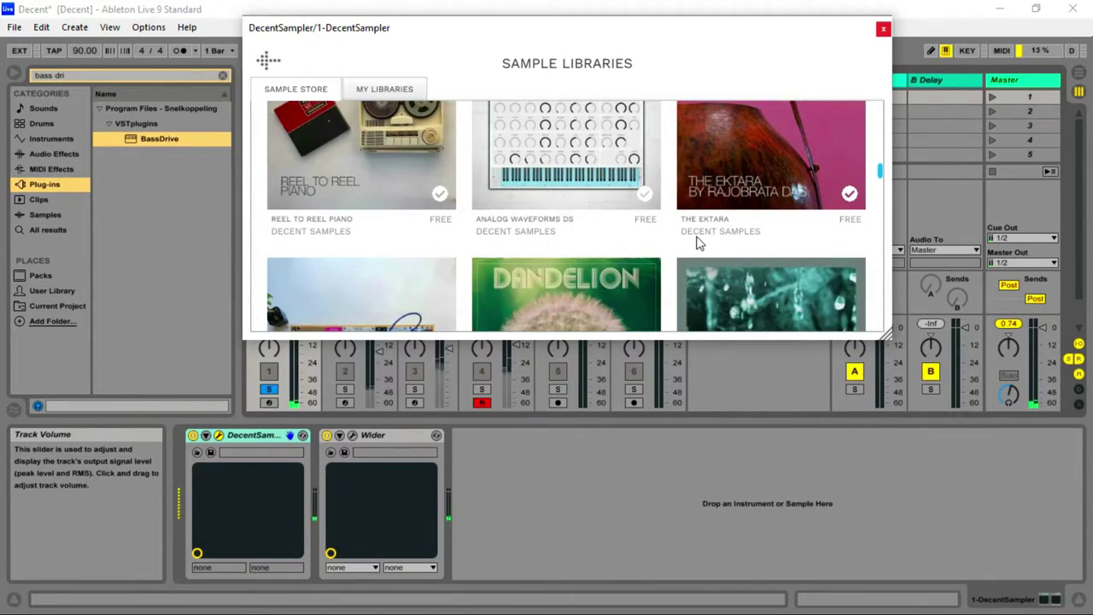
scroll(696, 239, down, 3)
scroll(696, 236, down, 1)
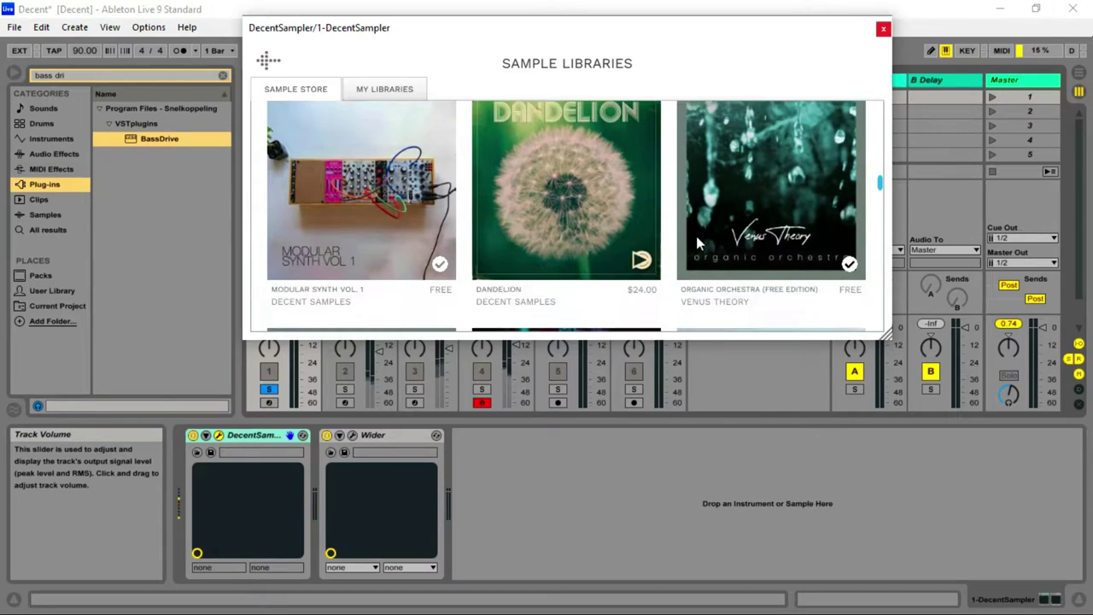
click(762, 213)
click(762, 212)
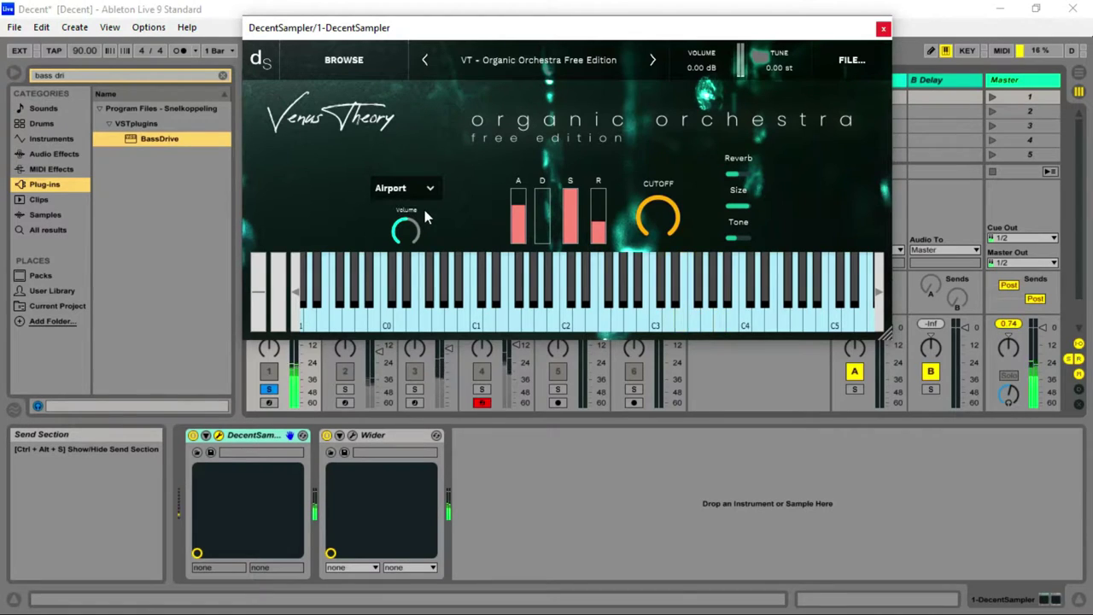
drag(556, 38, 556, 43)
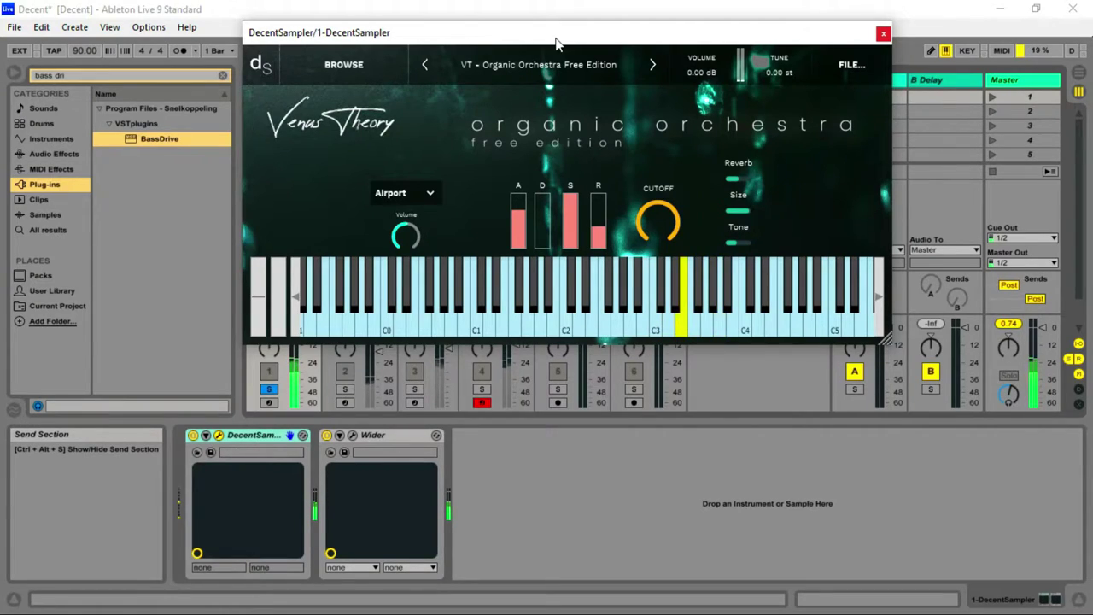
click(539, 66)
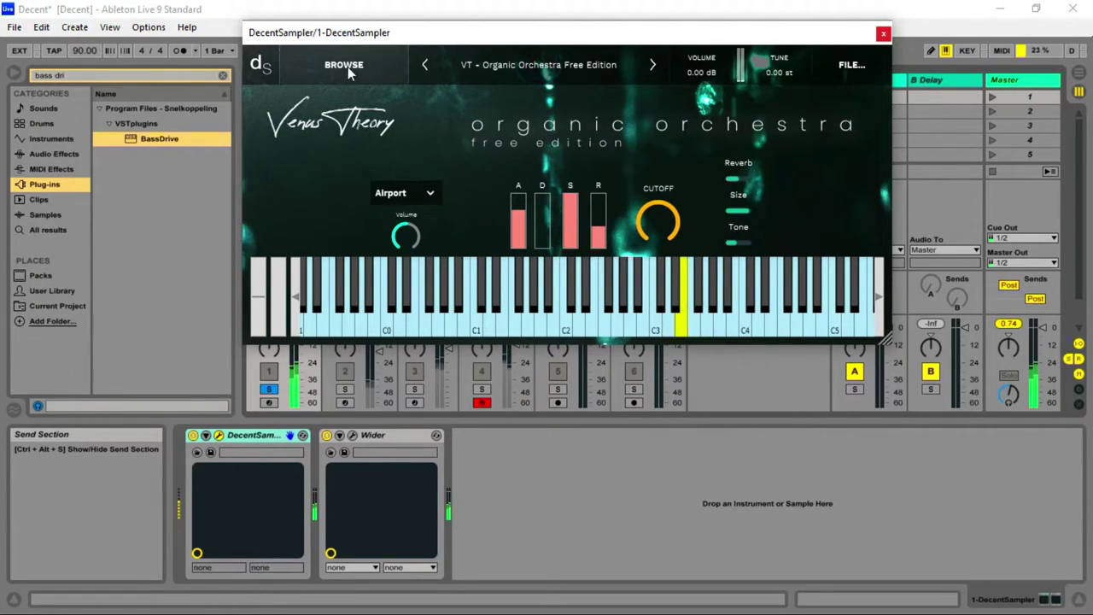
Load the Metal Desk Lamp library from the sample store and choose the Metal Desk Lamp - Pads preset.
click(347, 65)
scroll(661, 266, down, 10)
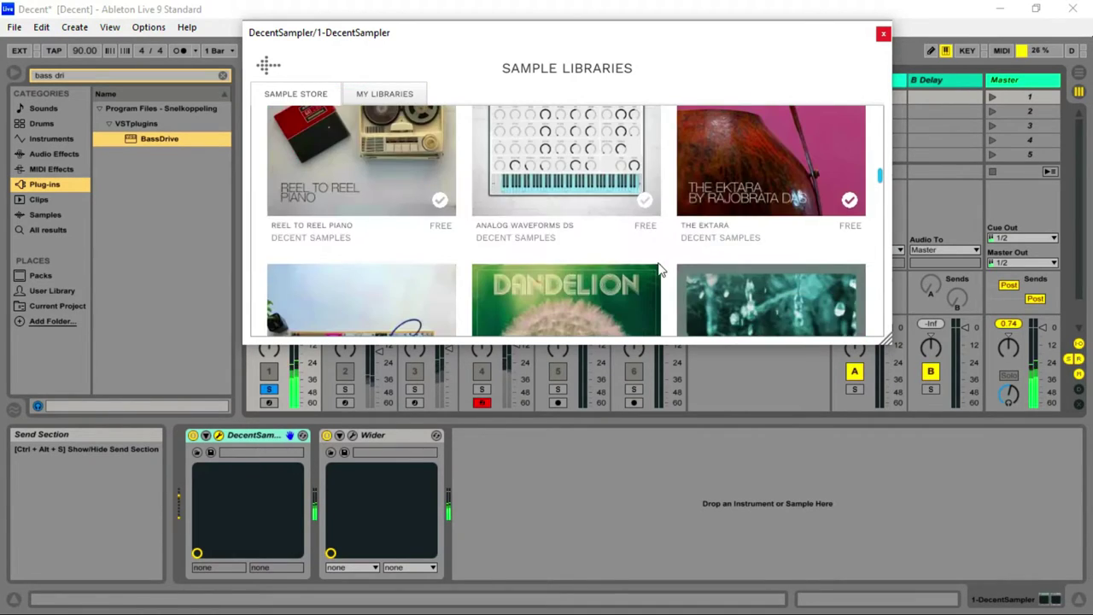
scroll(662, 267, down, 5)
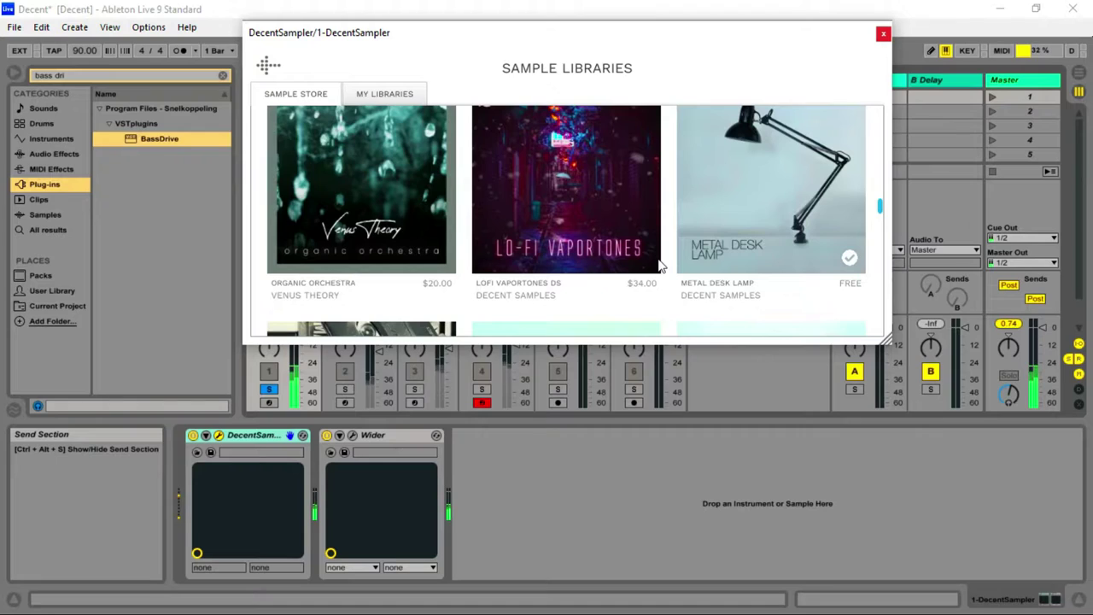
scroll(662, 266, up, 2)
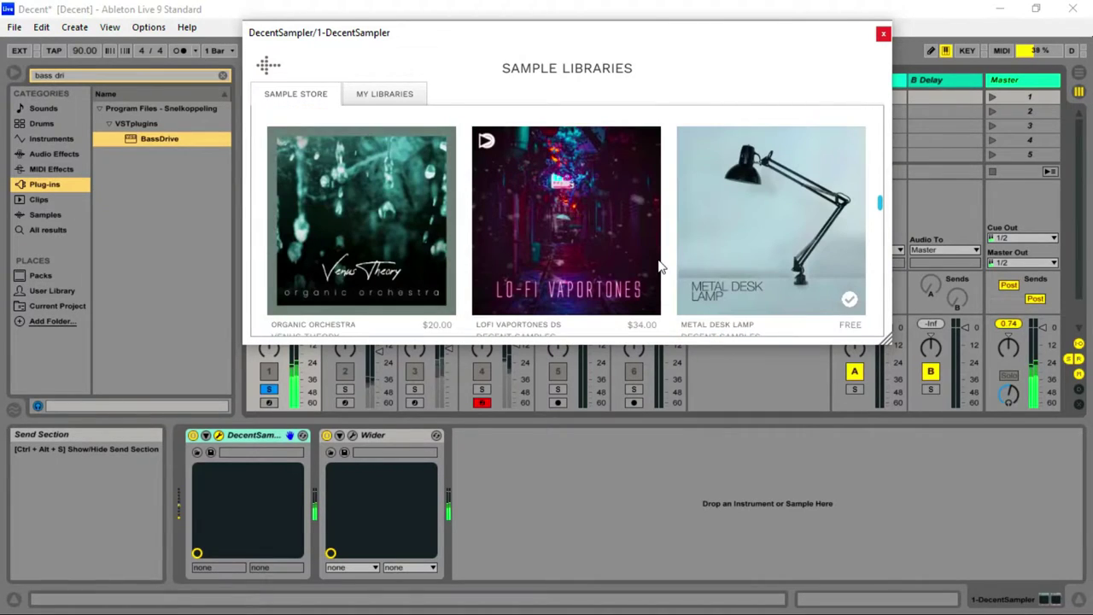
scroll(662, 266, down, 2)
click(759, 165)
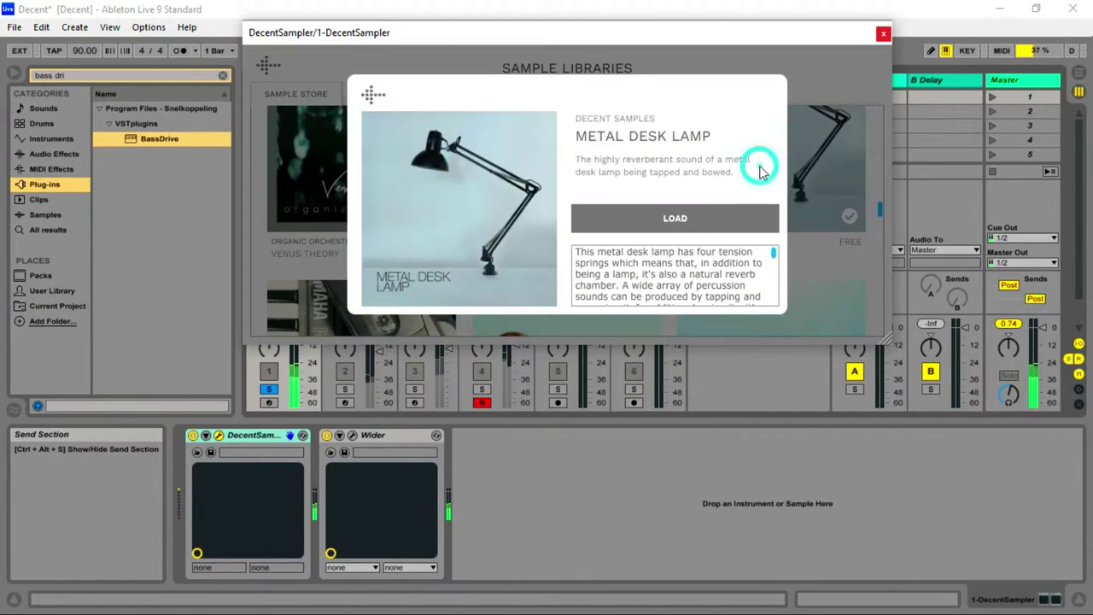
click(716, 216)
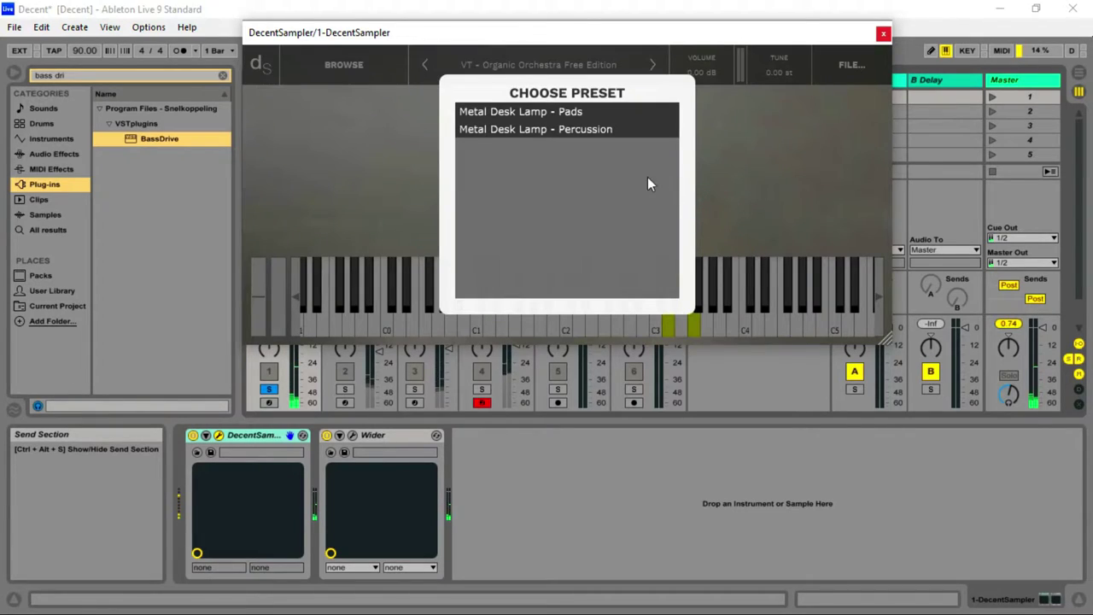
click(579, 113)
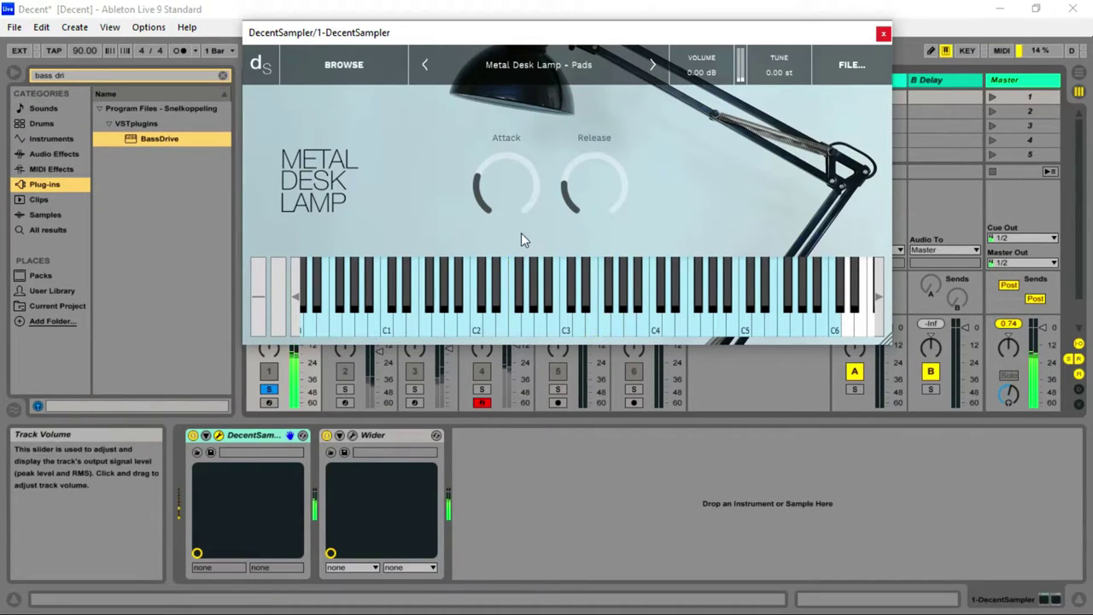
Switch to the Metal Desk Lamp - Percussion preset and move the sampler window lower on screen.
click(652, 67)
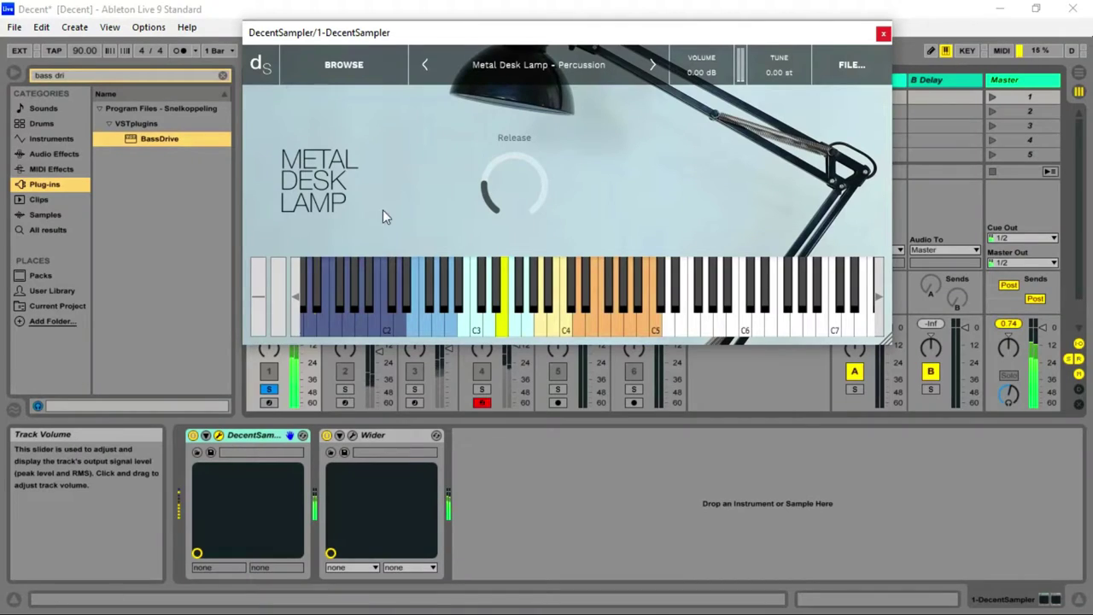
drag(505, 37, 513, 65)
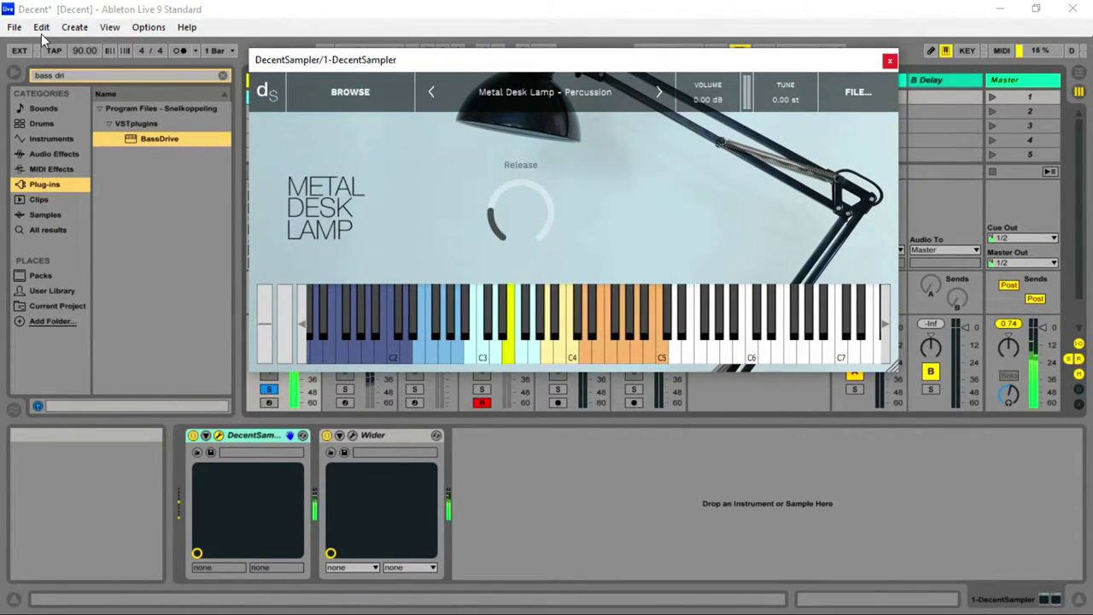
Load the Sonic Toothbrush library with its FX2 preset from the sample store and advance to the Sonic Toothbrush FX3 preset.
click(351, 90)
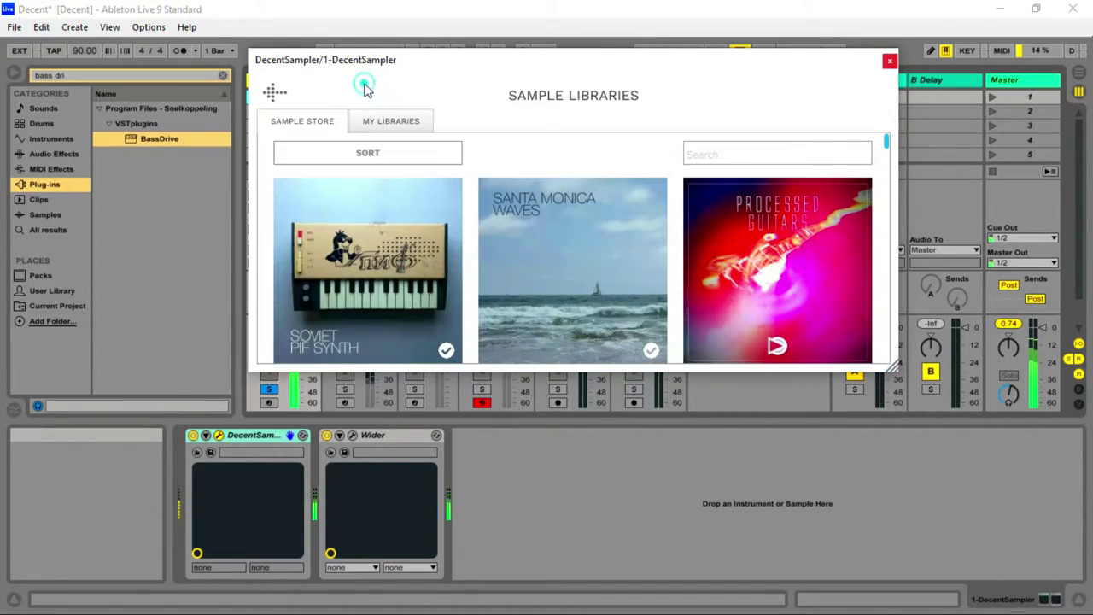
scroll(567, 217, down, 15)
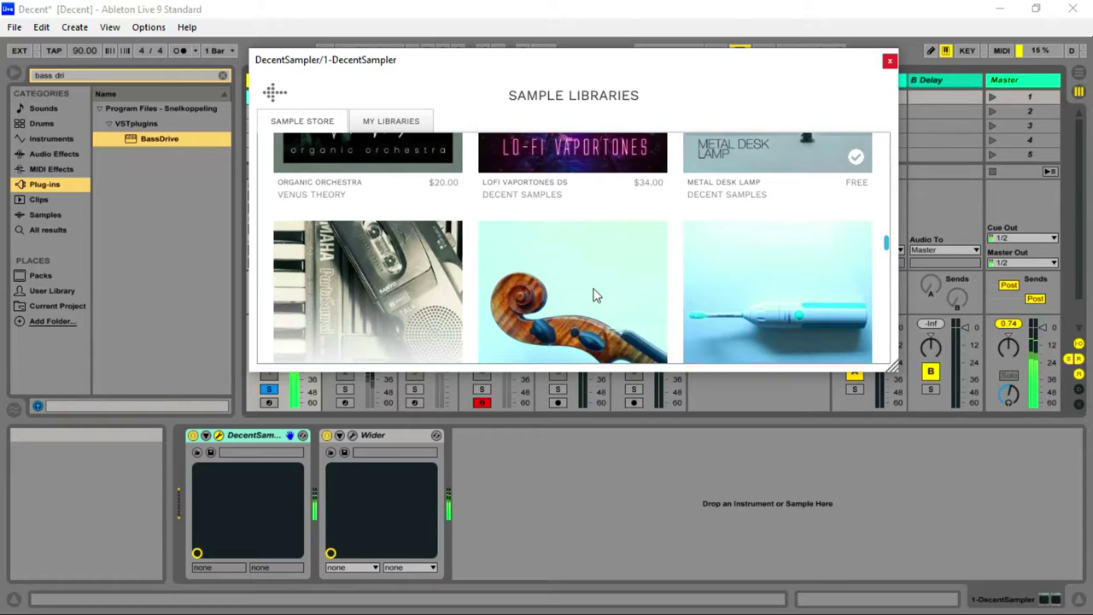
scroll(596, 295, down, 3)
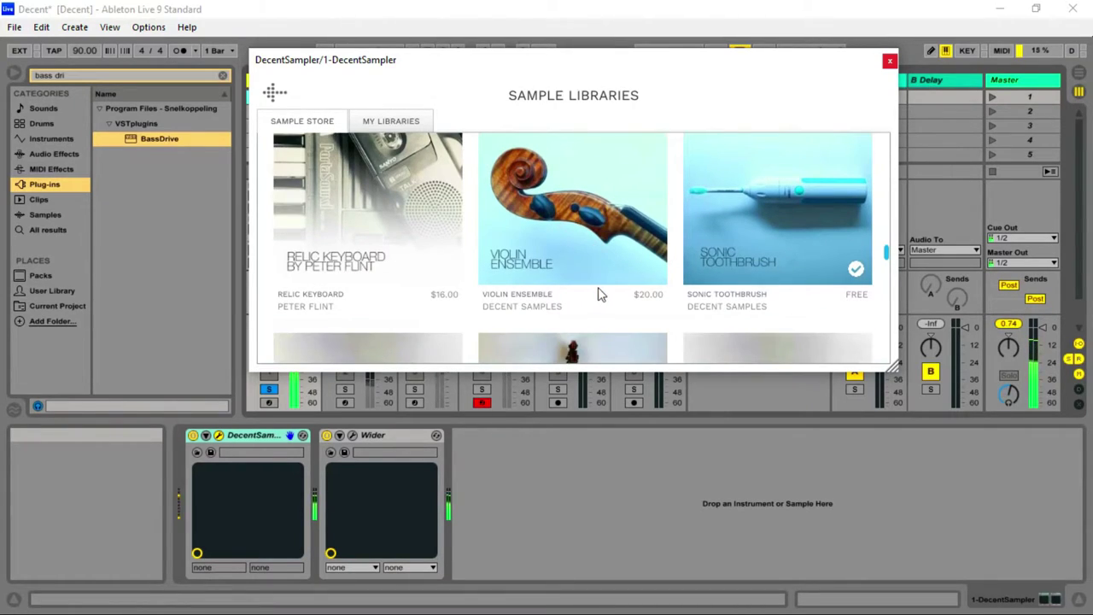
click(805, 192)
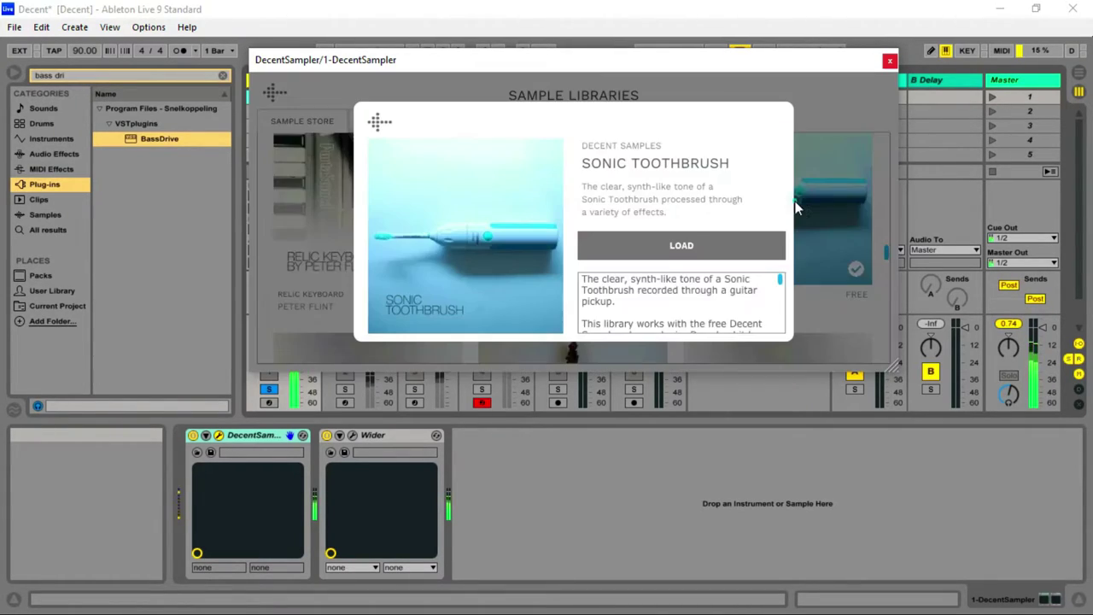
click(668, 242)
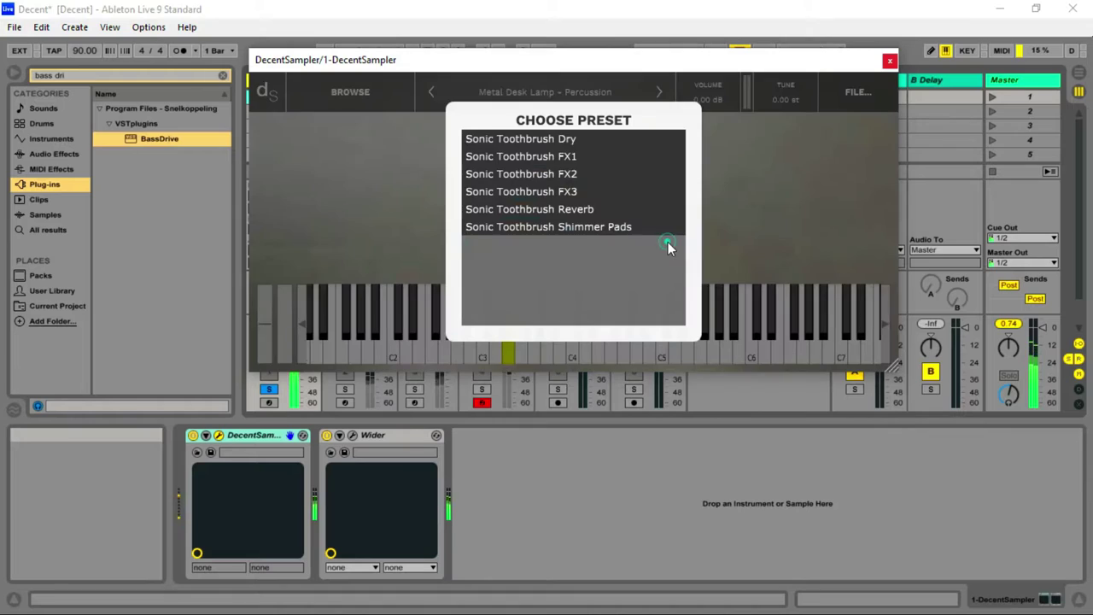
click(555, 176)
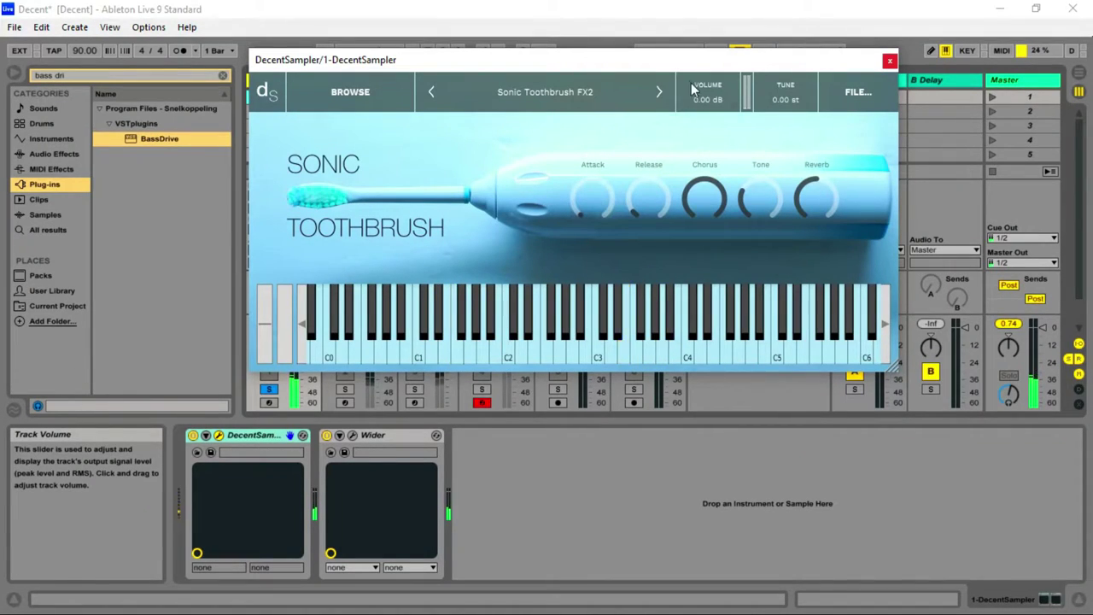
click(660, 89)
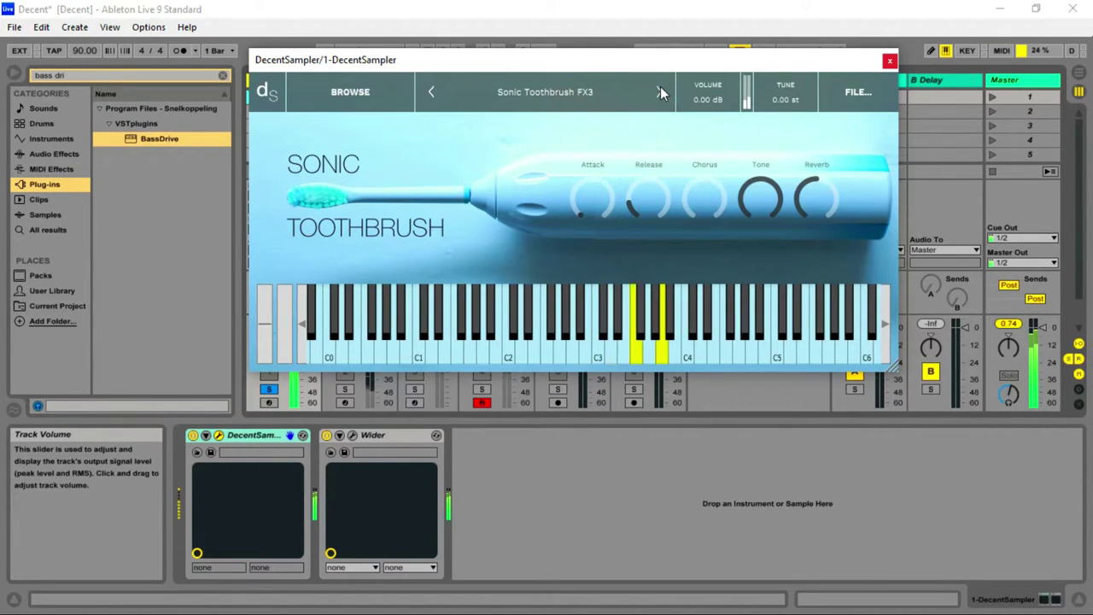
Load the Box Harp library with its Picked preset from the sample store and switch to the Box Harp - Plucked preset.
click(349, 92)
scroll(698, 333, down, 8)
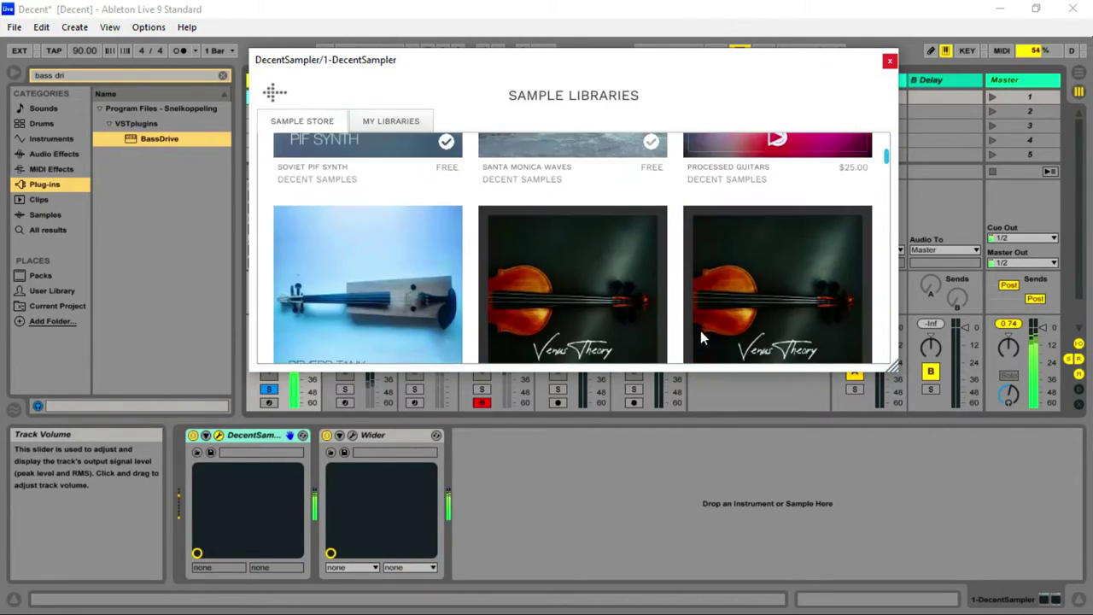
scroll(696, 333, down, 10)
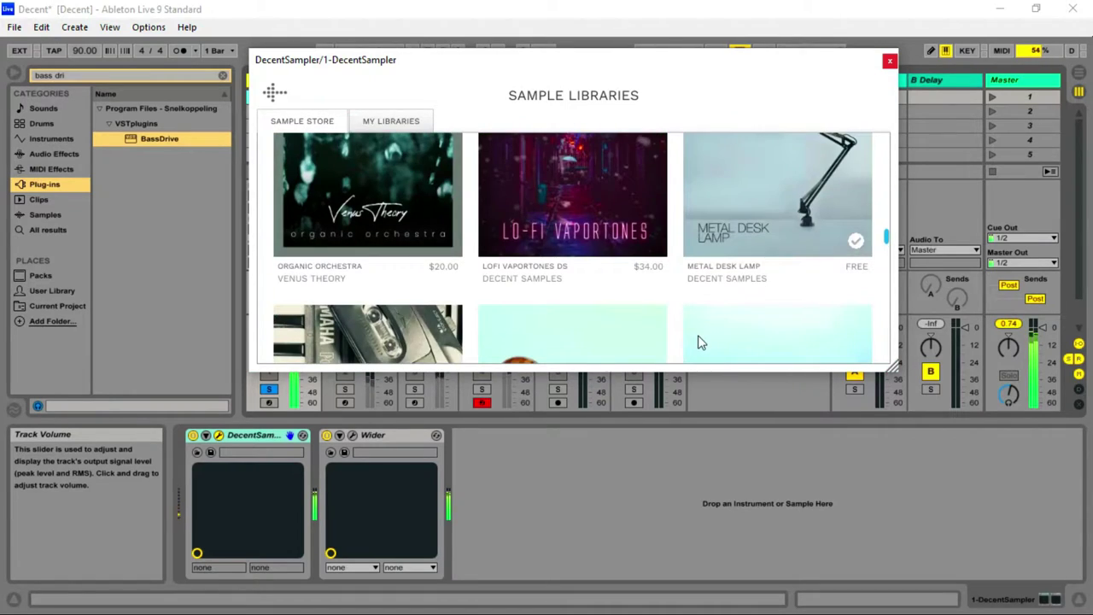
scroll(698, 341, down, 1)
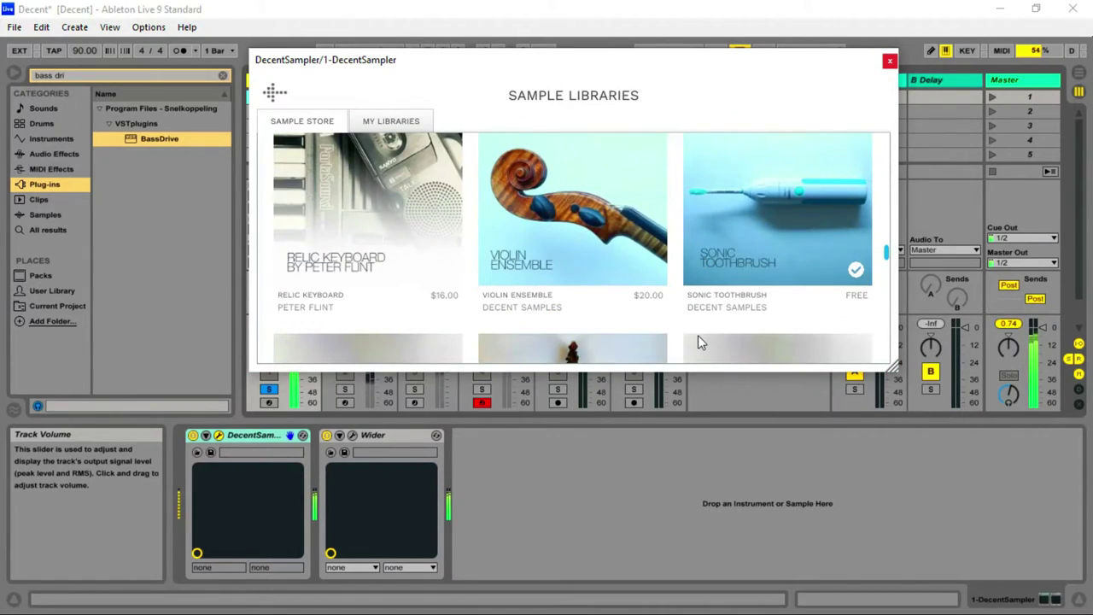
scroll(697, 340, down, 3)
scroll(697, 339, down, 1)
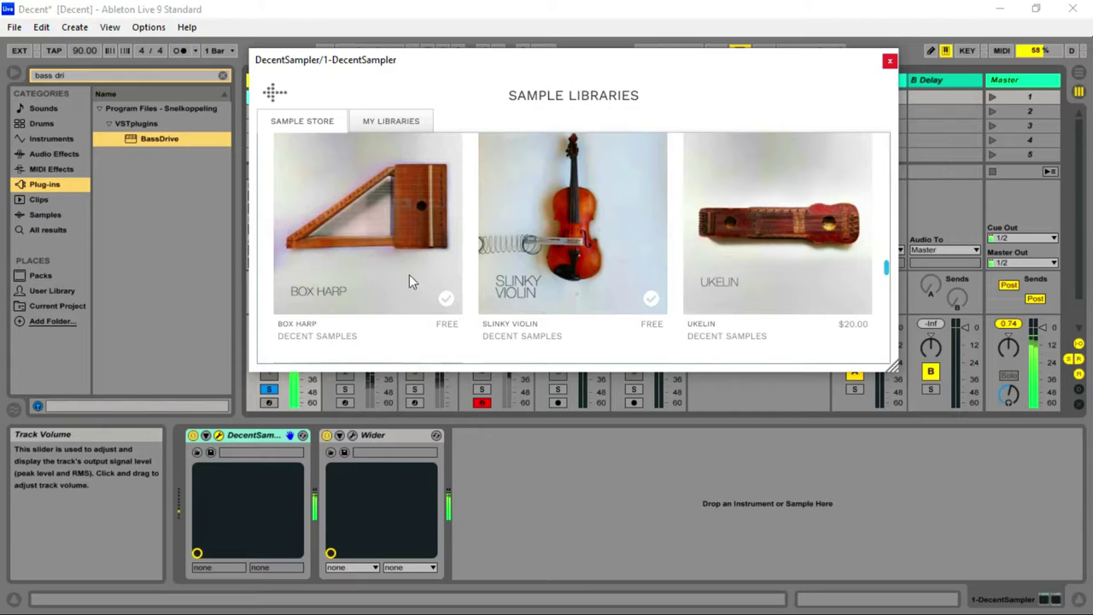
click(321, 234)
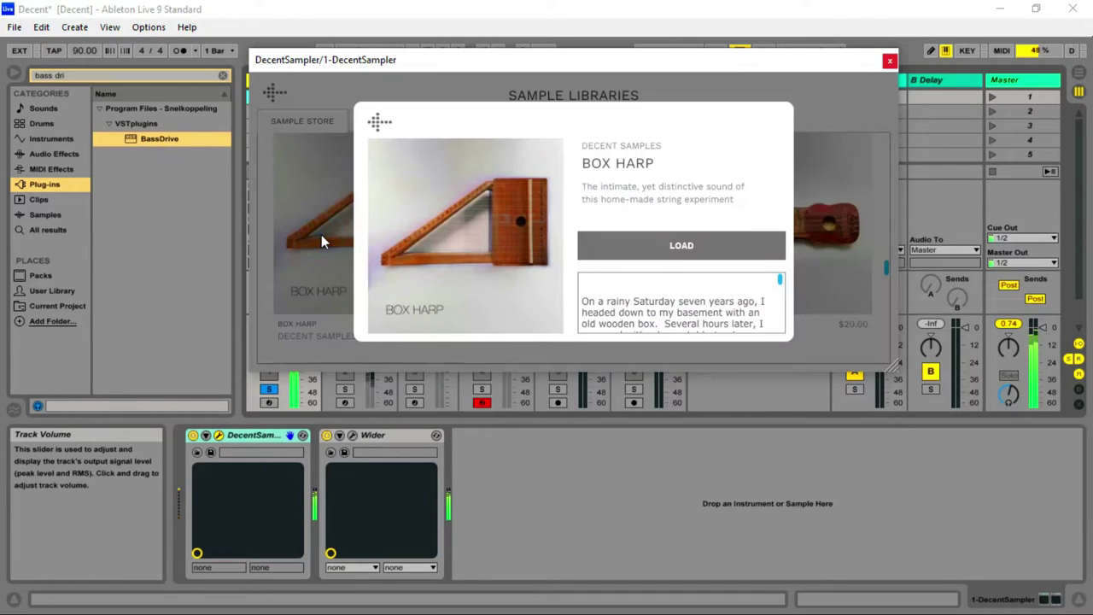
click(625, 245)
click(562, 158)
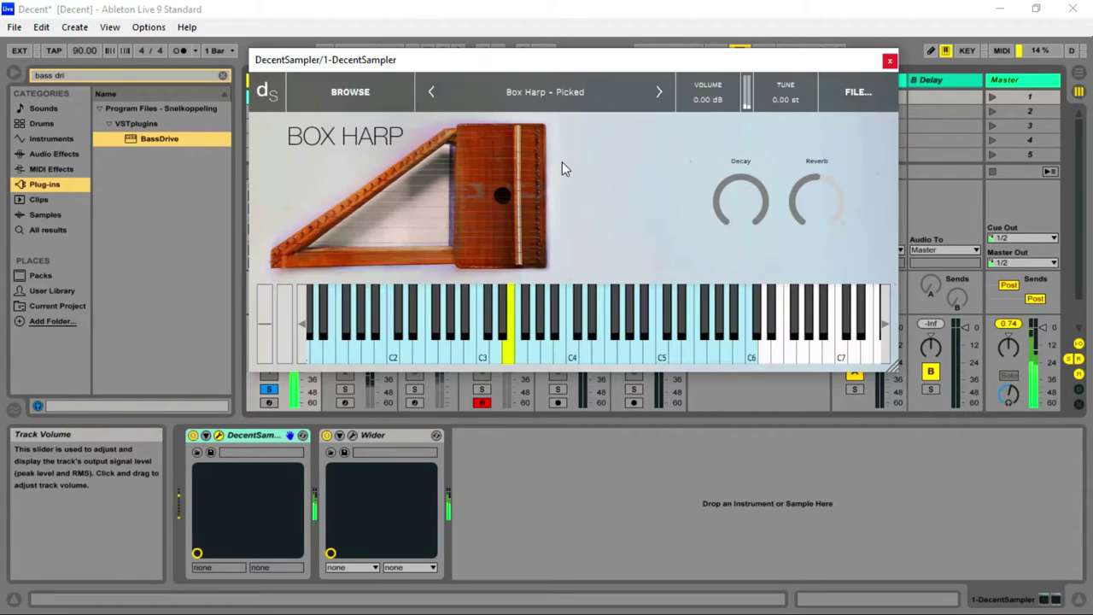
click(661, 92)
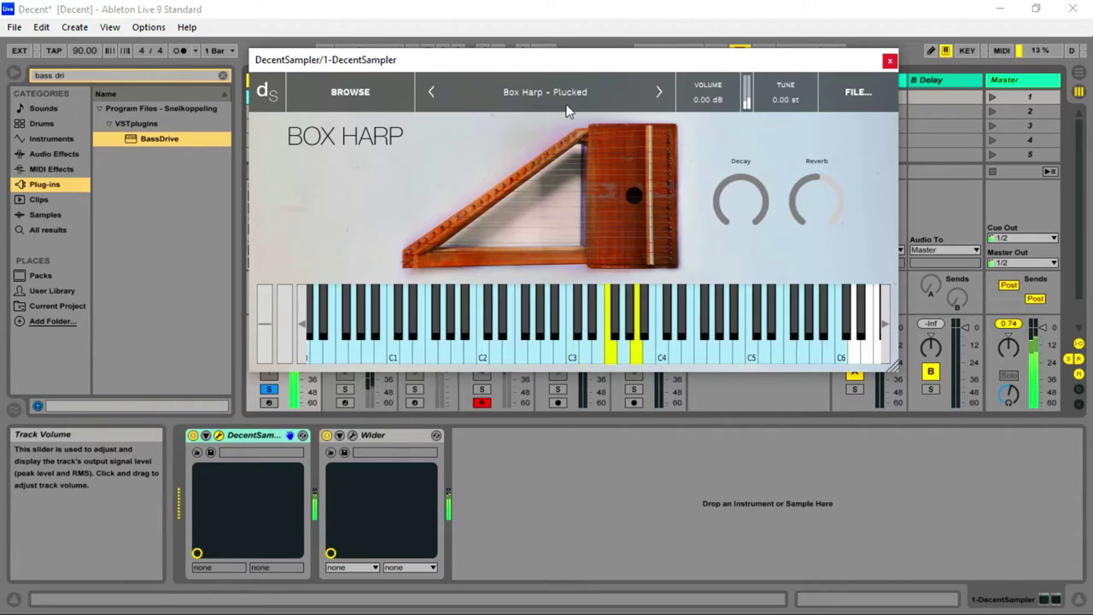
Load the Slinky Violin library with its piano layers only preset from the store and switch to the Slinky Violin Duet (Modwheel) preset.
click(350, 94)
scroll(741, 293, down, 3)
scroll(742, 293, down, 10)
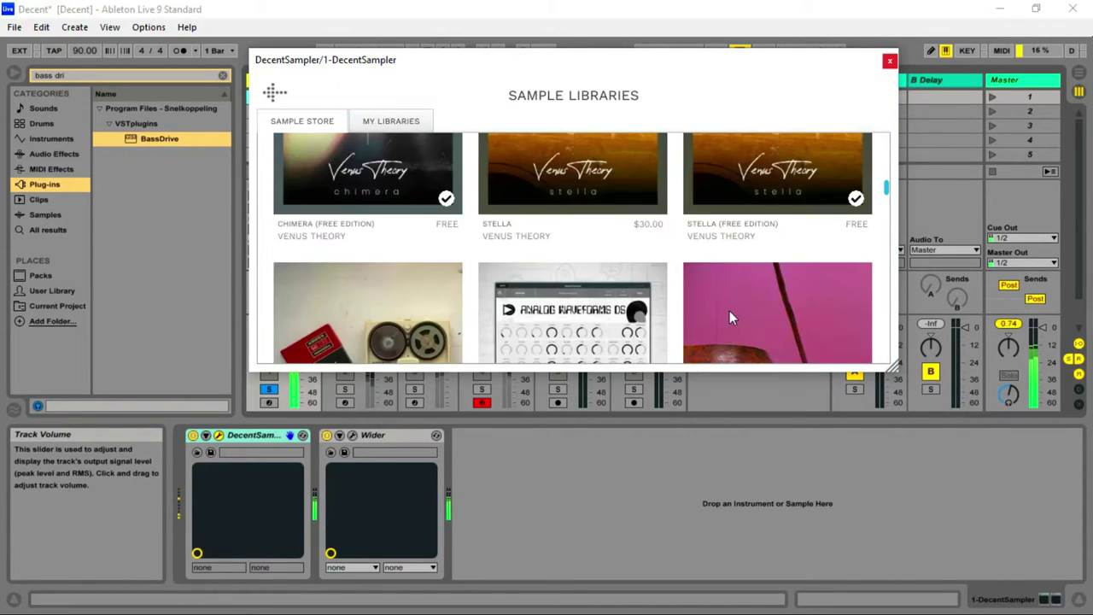
scroll(726, 310, down, 5)
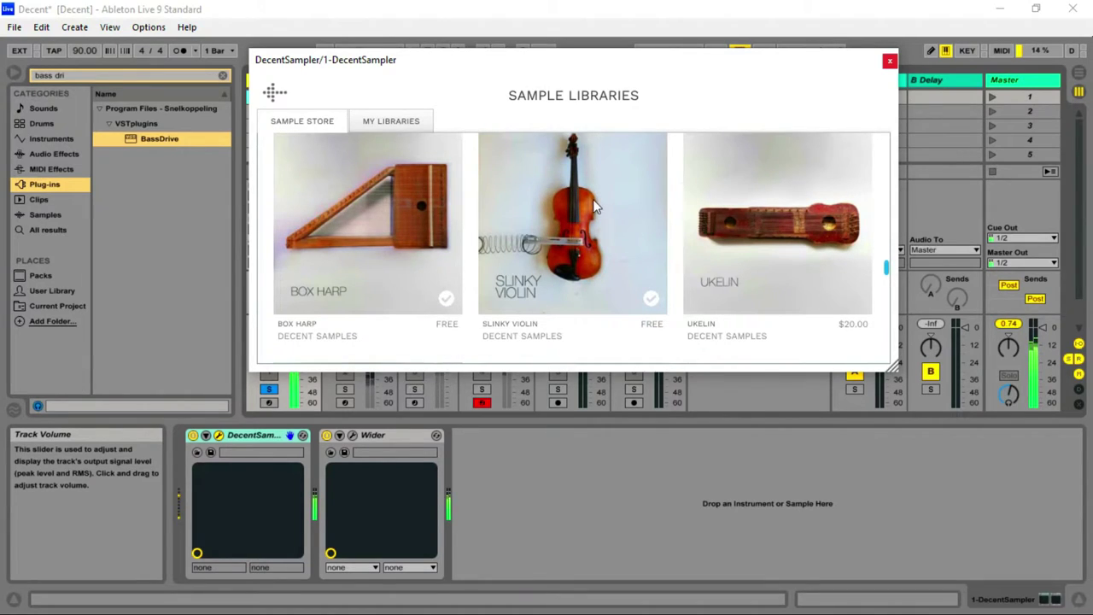
click(596, 207)
click(654, 248)
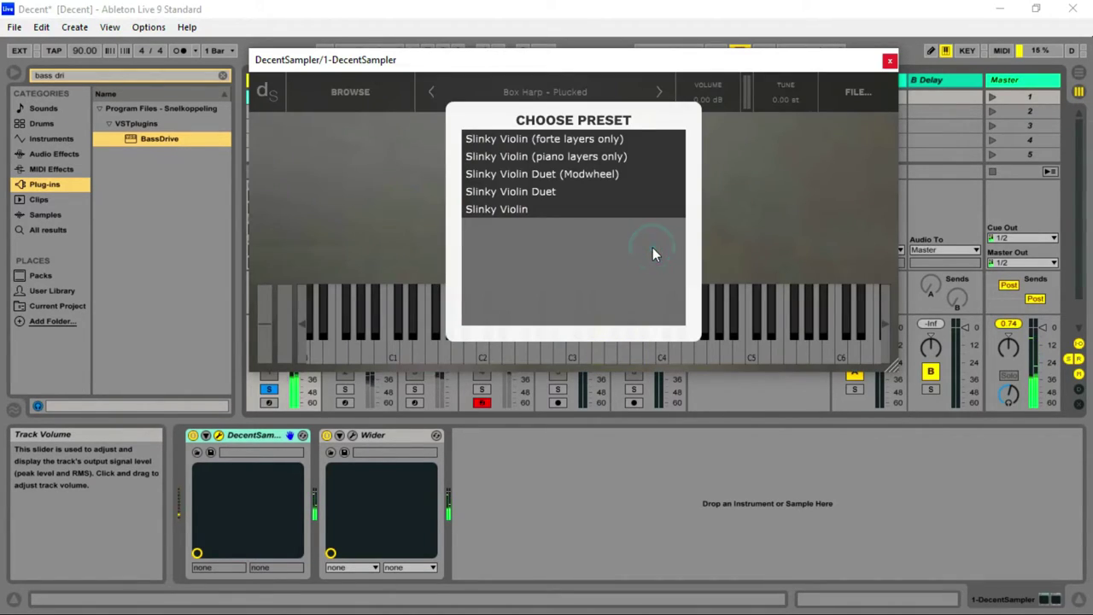
click(565, 160)
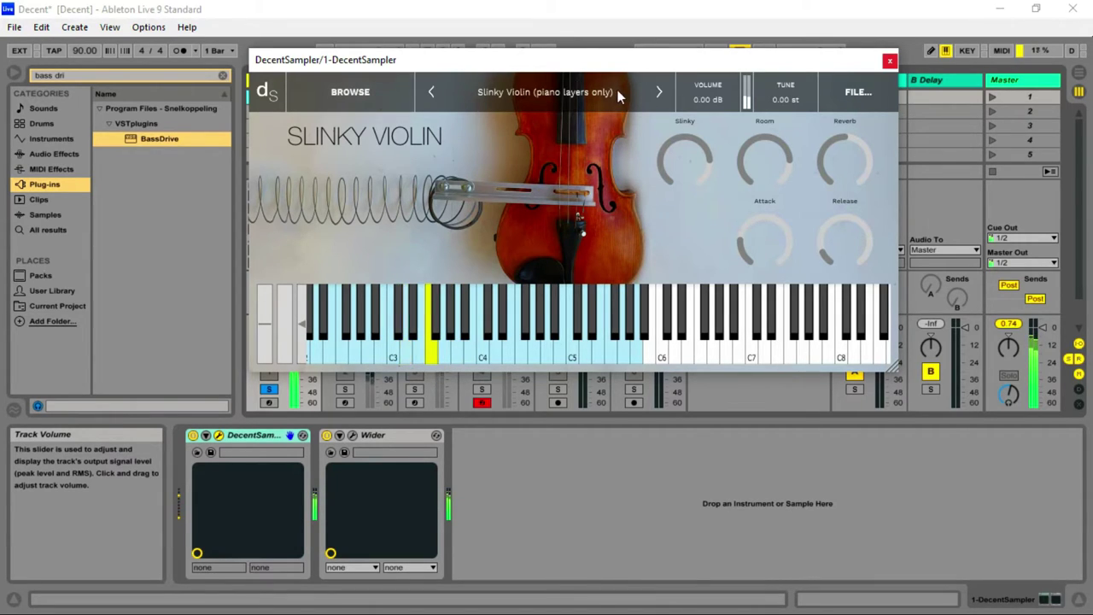
click(433, 96)
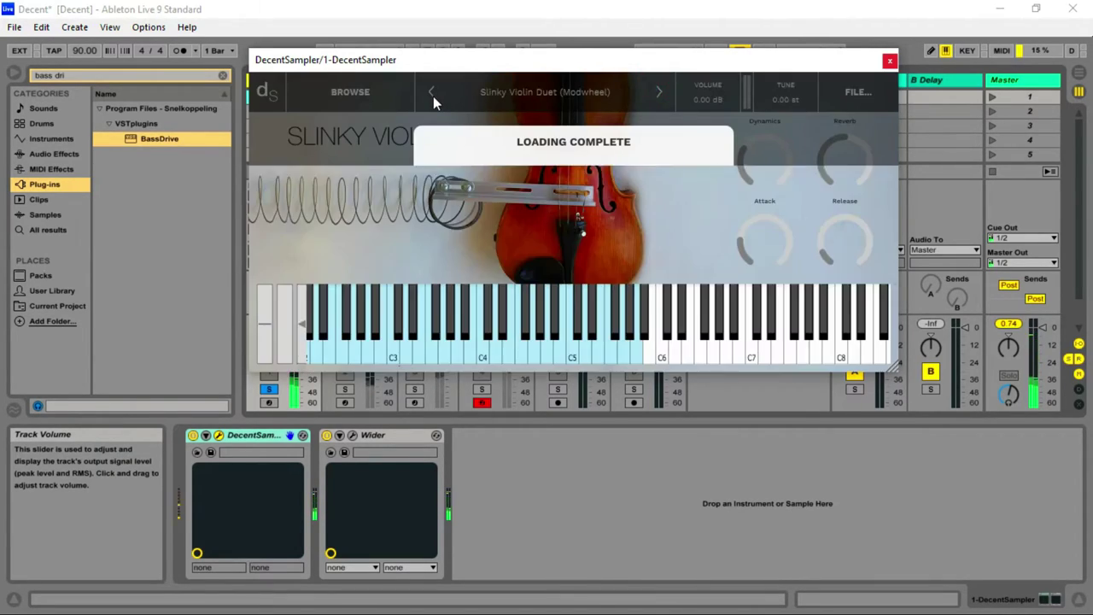
Load the free Glockenspiel library by Decent Samples from the sample store.
click(350, 92)
scroll(652, 303, down, 5)
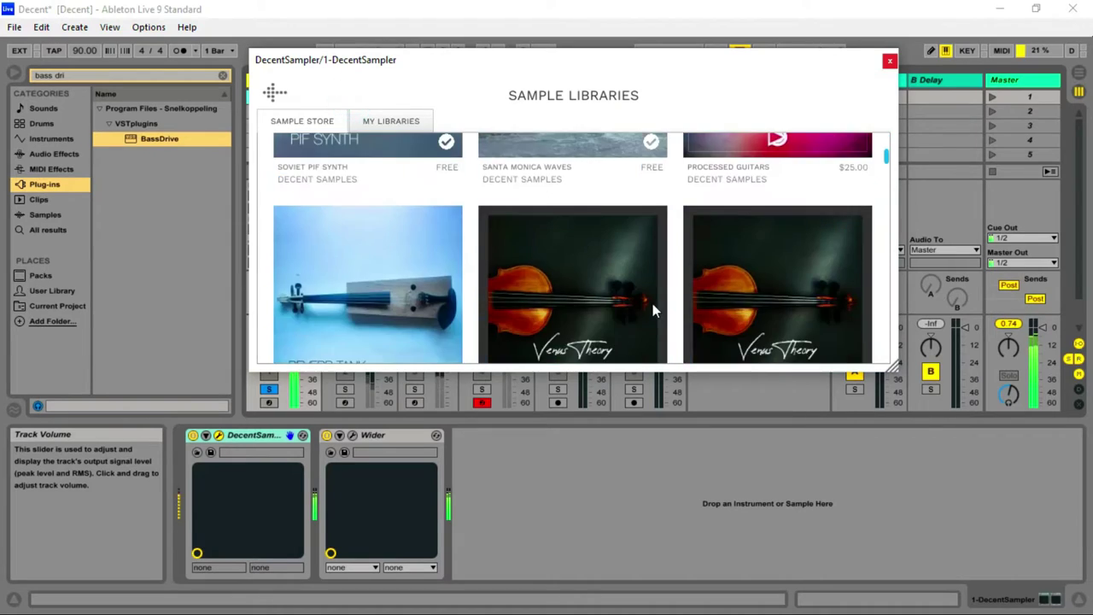
scroll(656, 305, down, 15)
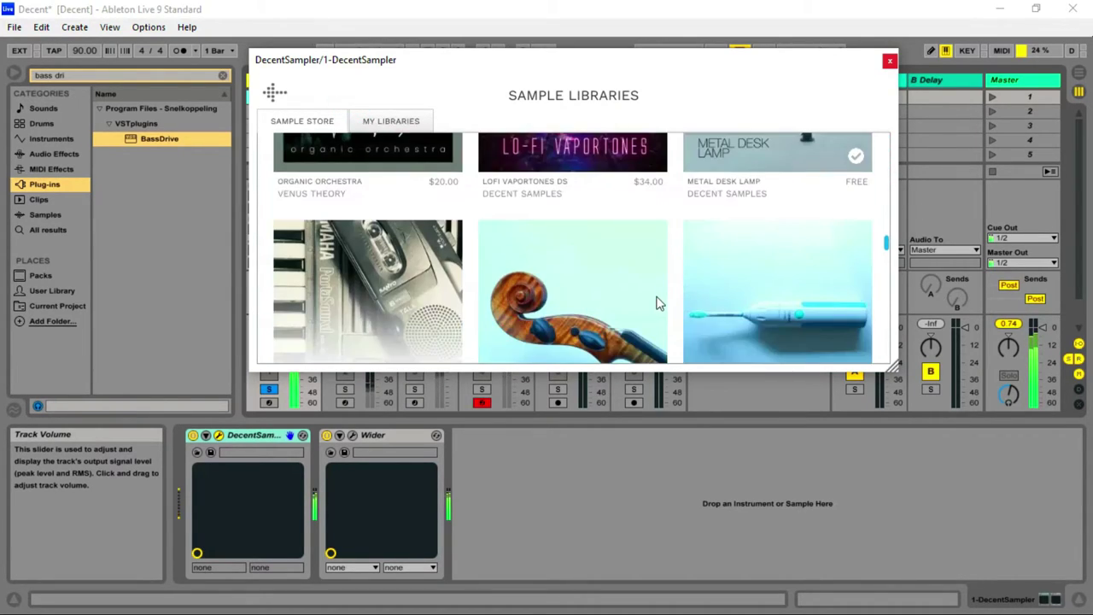
scroll(657, 305, down, 6)
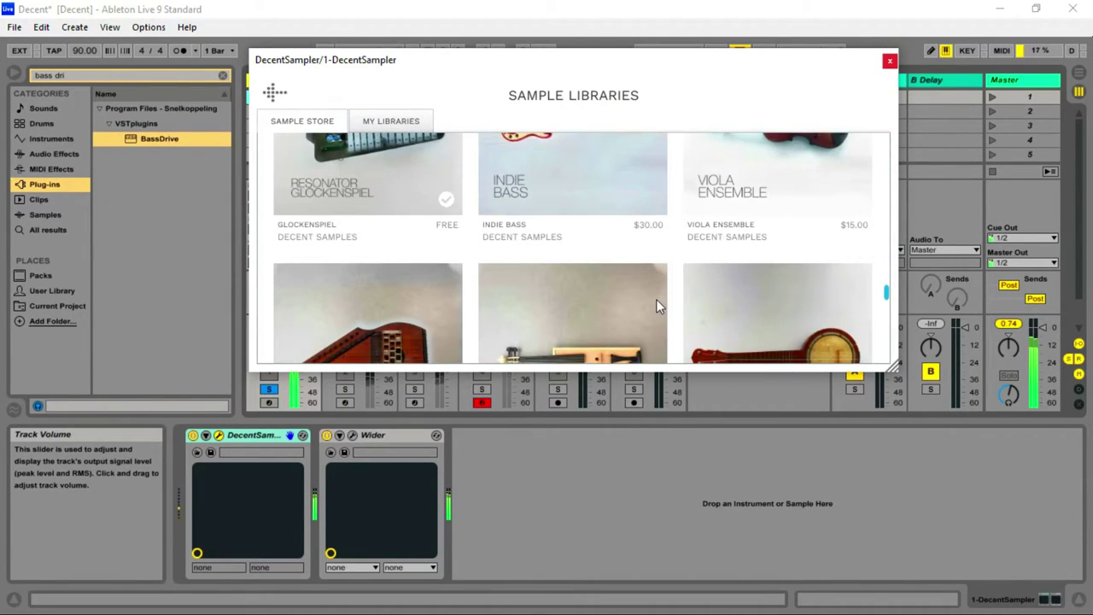
scroll(658, 306, up, 4)
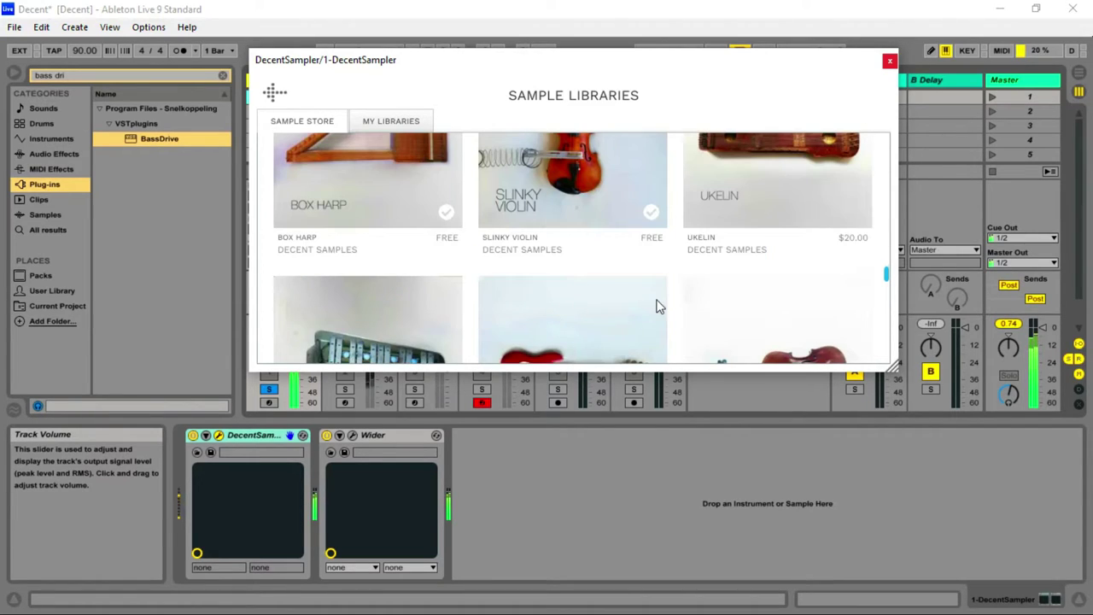
scroll(658, 305, down, 4)
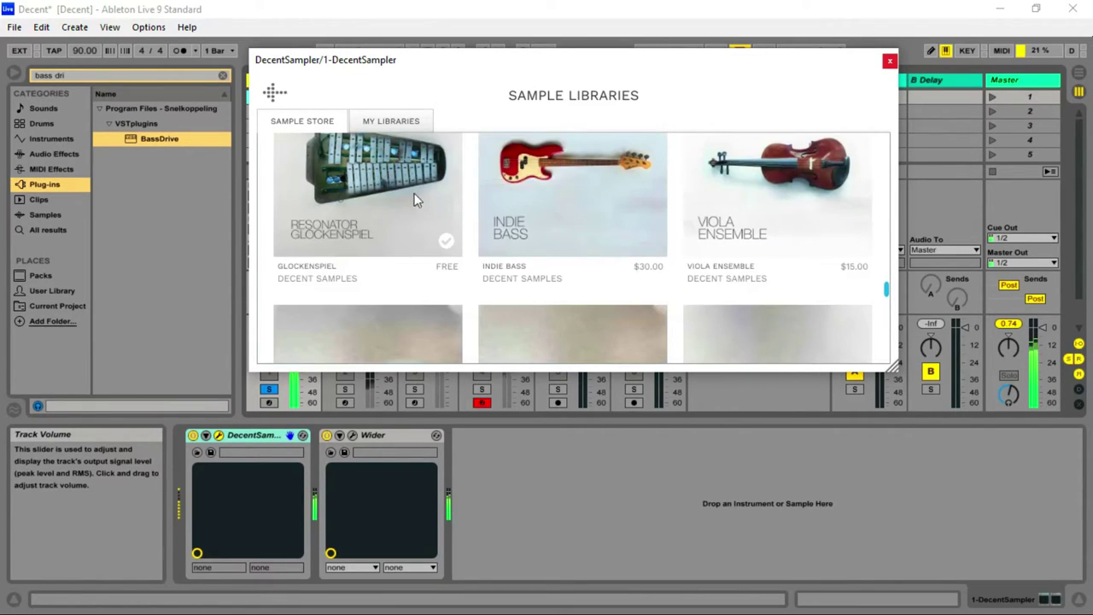
click(371, 186)
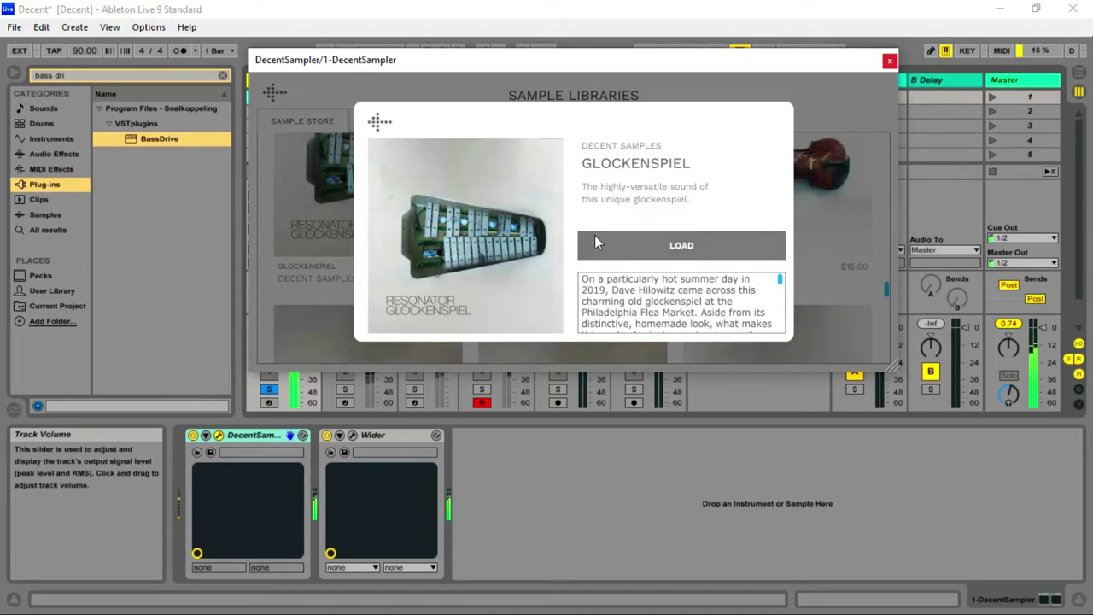
click(624, 246)
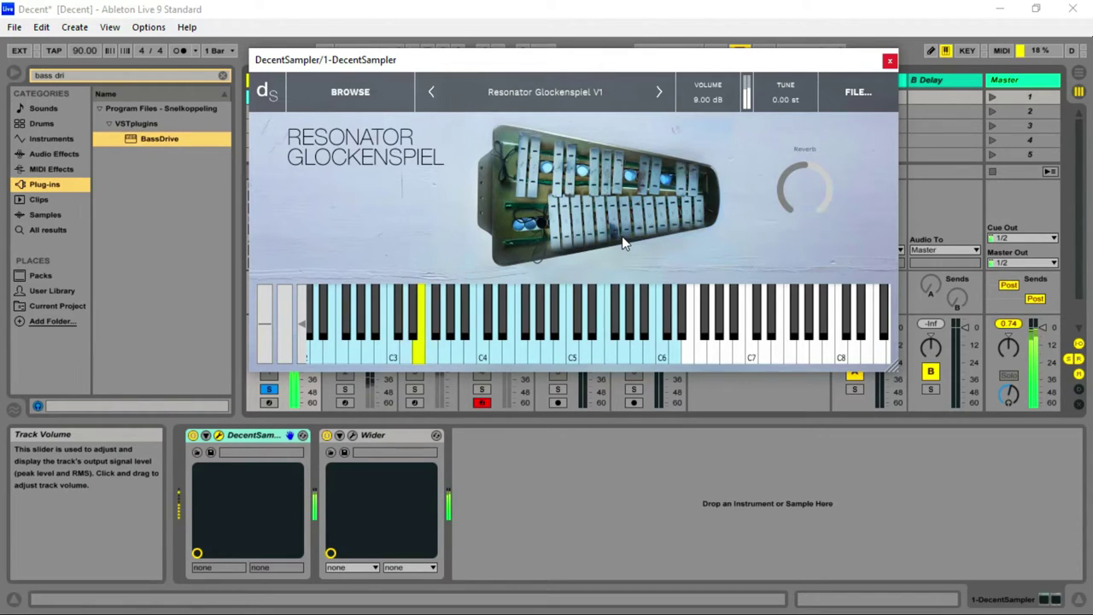
Turn the Resonator Glockenspiel's Reverb all the way down.
mouse_move(814, 170)
drag(778, 212, 768, 273)
mouse_move(786, 204)
mouse_down()
mouse_move(786, 181)
mouse_move(779, 211)
mouse_up()
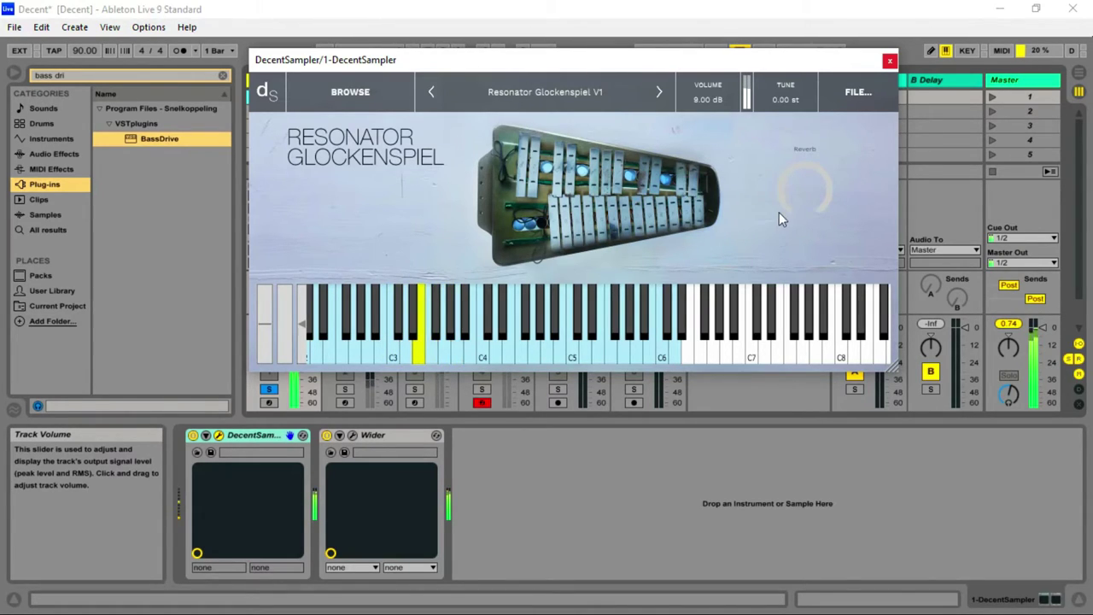
Load the Box Violin library from the sample store and advance from its Sustain preset to the Dave Choir preset.
click(341, 98)
scroll(661, 259, down, 3)
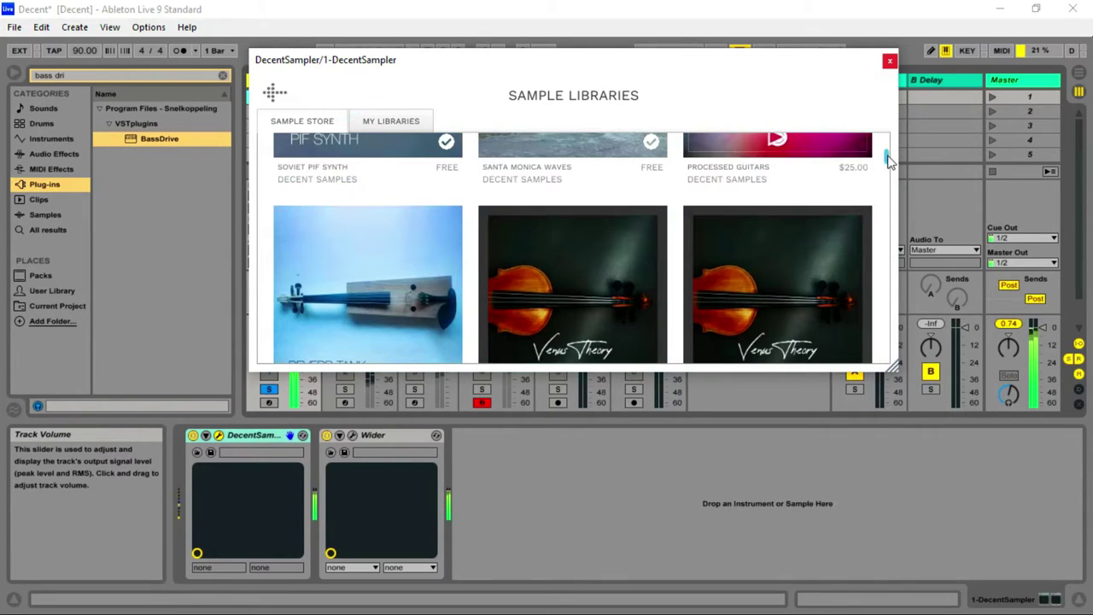
drag(887, 161, 912, 300)
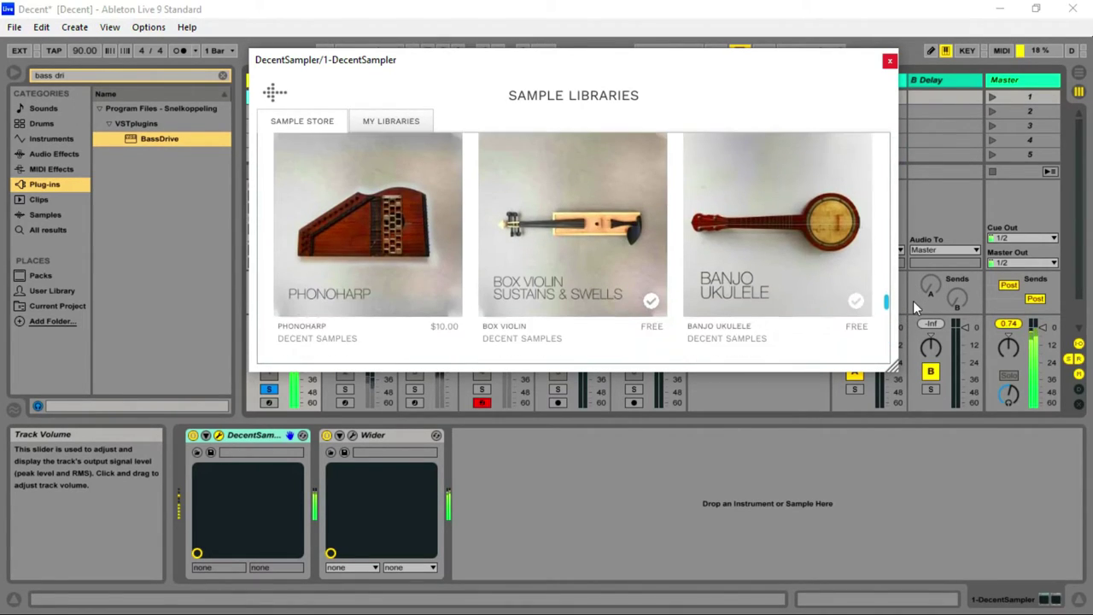
click(616, 256)
click(618, 250)
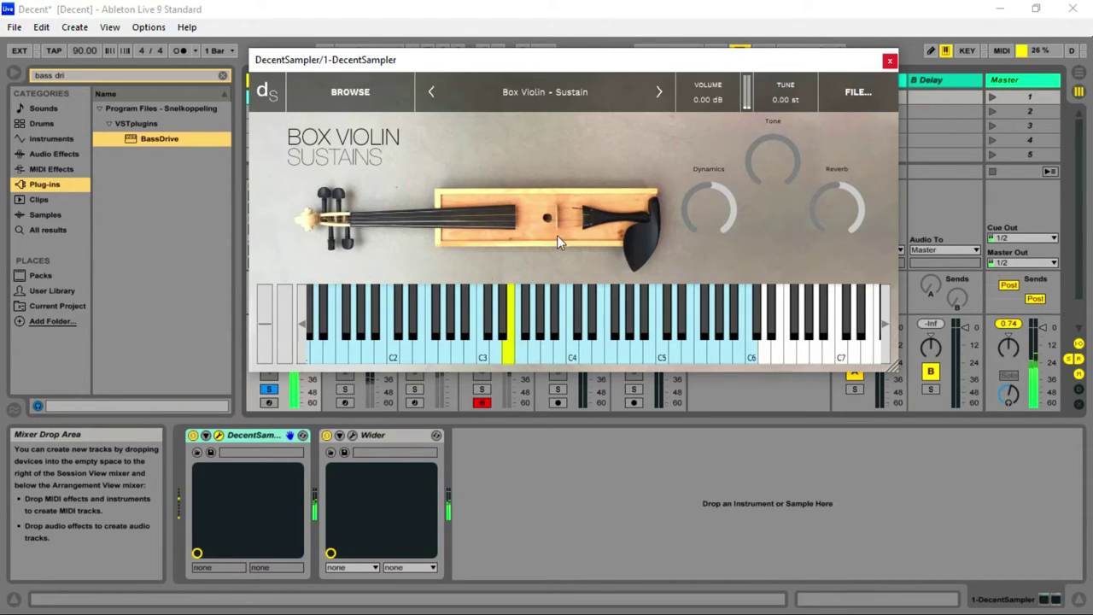
click(661, 91)
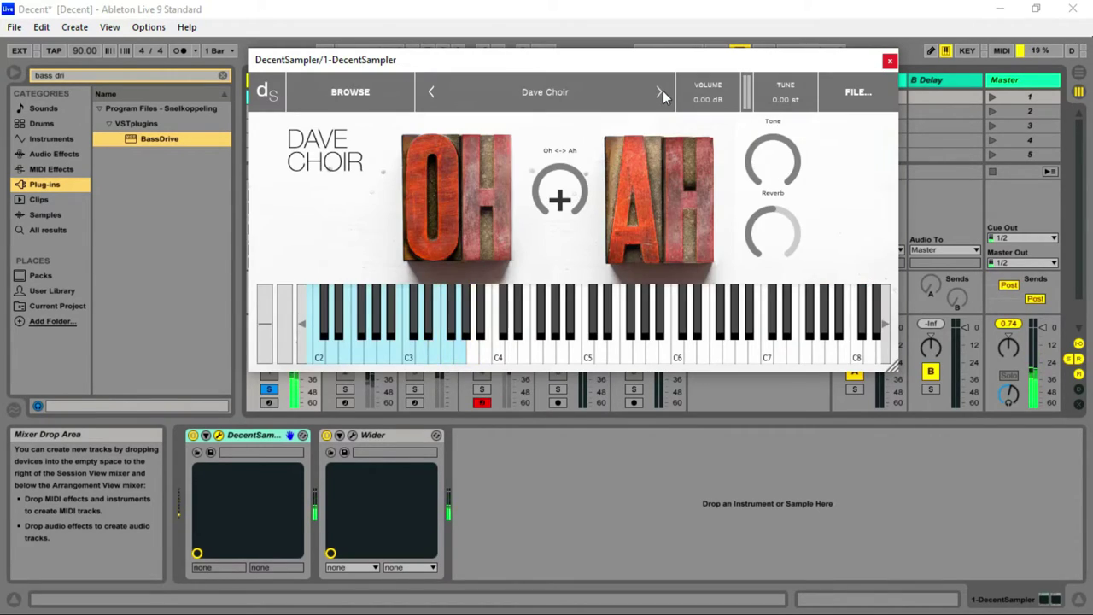
Load the Banjo Ukulele library from the sample store and adjust its Reverb amount slightly.
click(352, 94)
scroll(688, 275, down, 3)
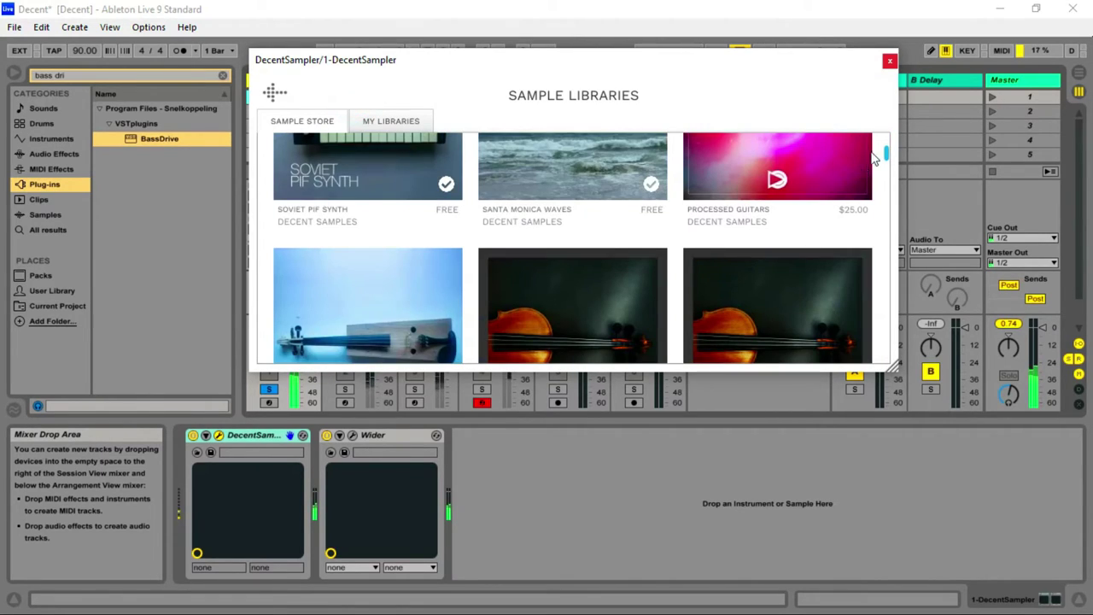
drag(888, 158, 866, 301)
scroll(864, 302, down, 1)
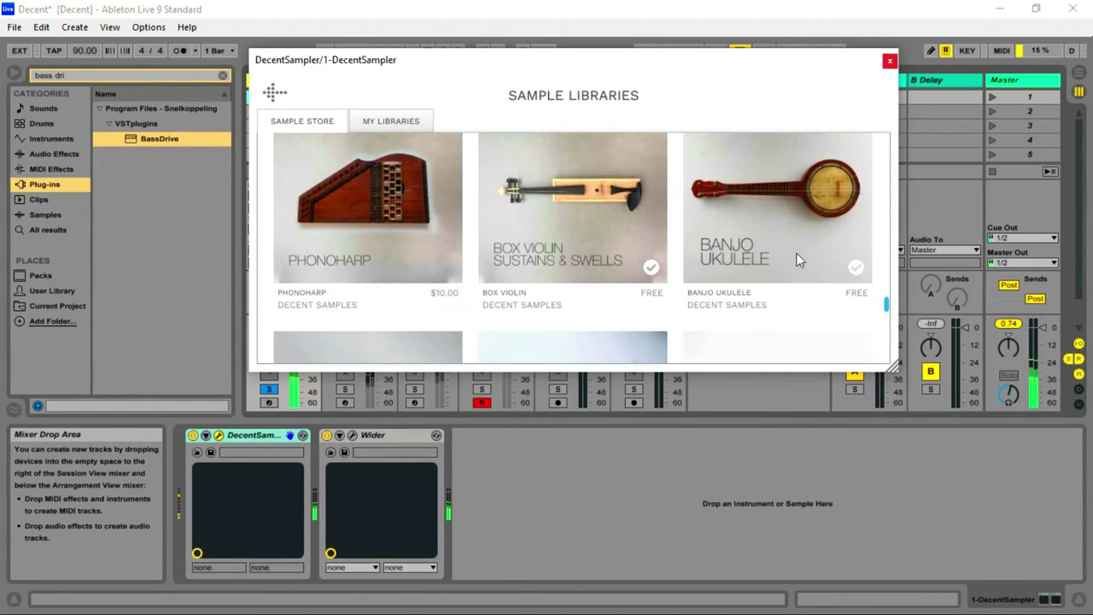
click(788, 245)
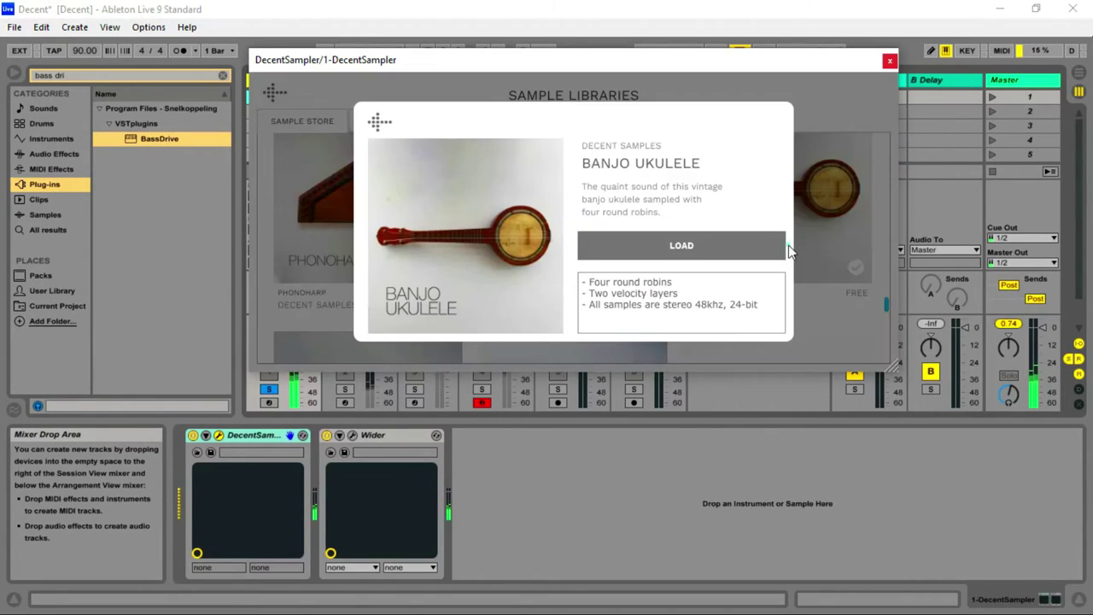
click(727, 240)
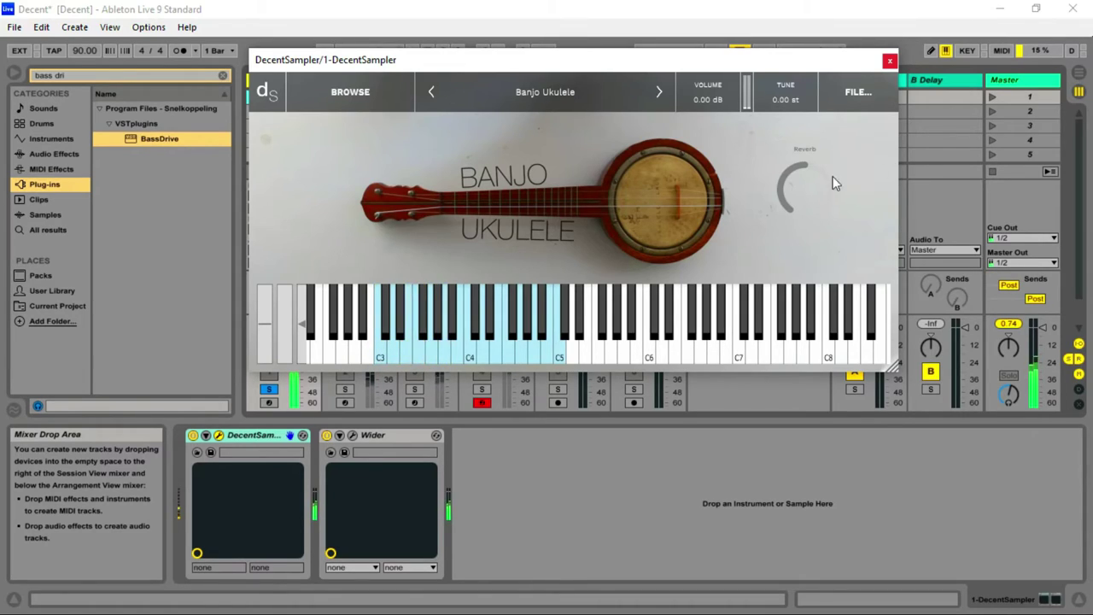
mouse_move(786, 182)
mouse_down()
mouse_move(759, 264)
mouse_move(778, 174)
mouse_up()
Load the free Dave Choir library from the sample store.
click(355, 92)
scroll(721, 290, down, 5)
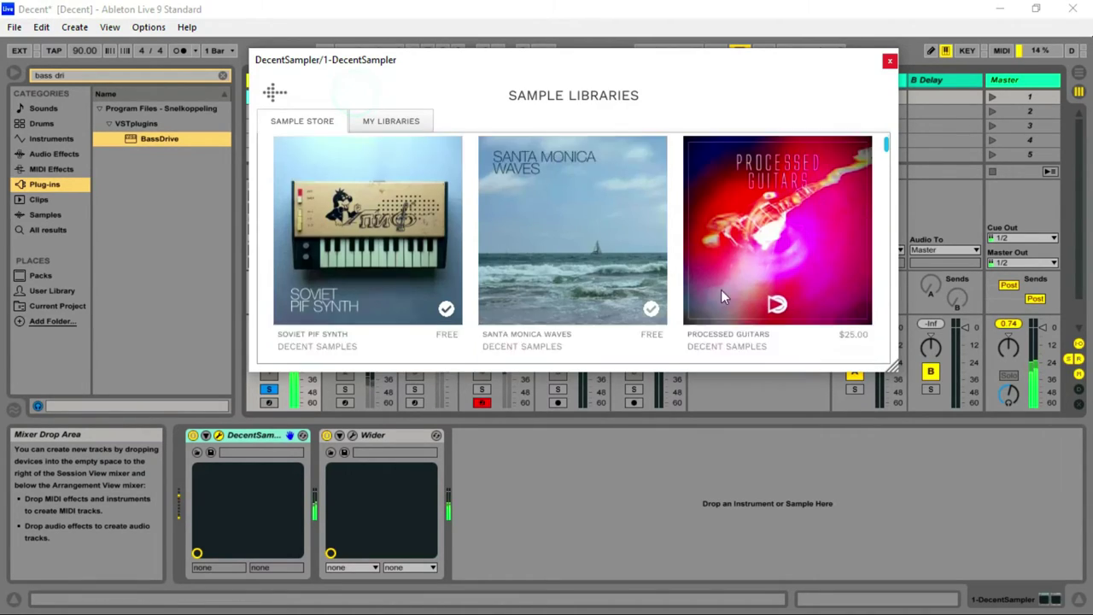
drag(886, 157, 885, 323)
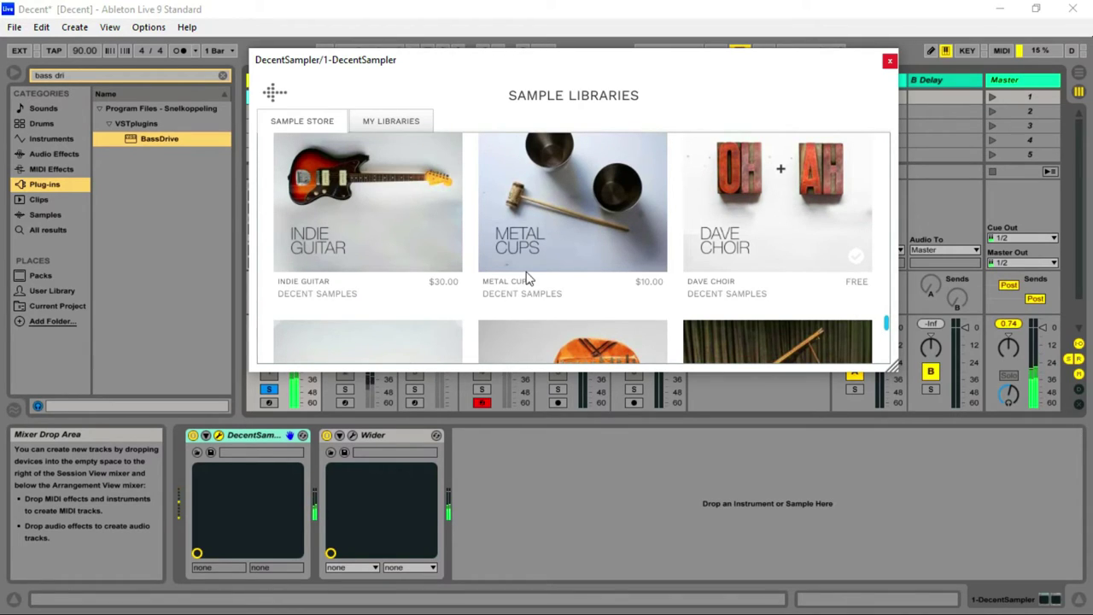
click(764, 230)
click(677, 236)
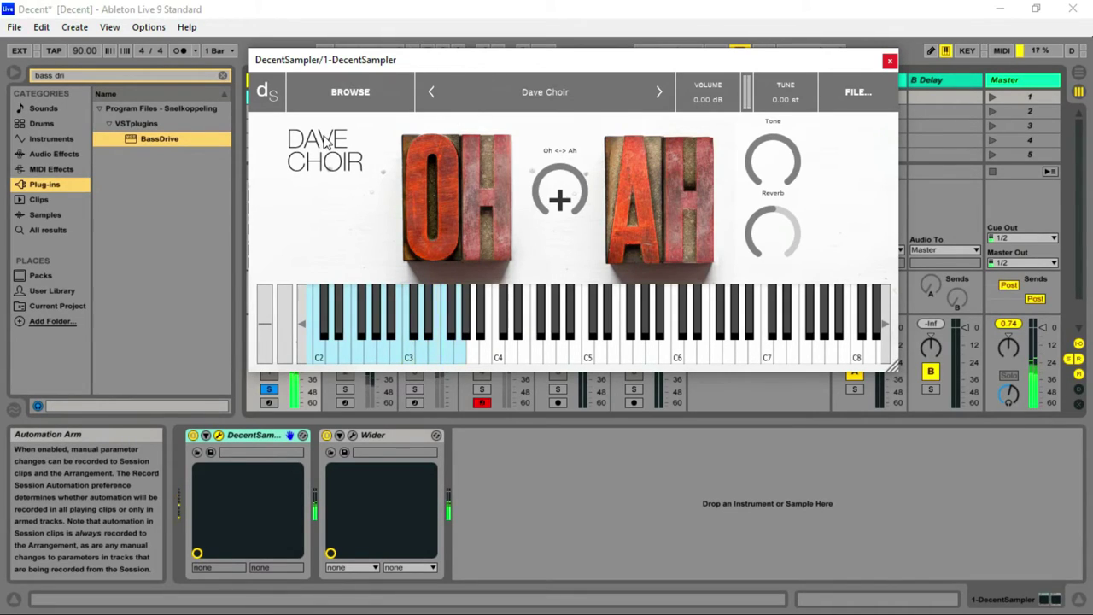
Load the free Gourd Kalimba library from the end of the sample store list.
click(346, 94)
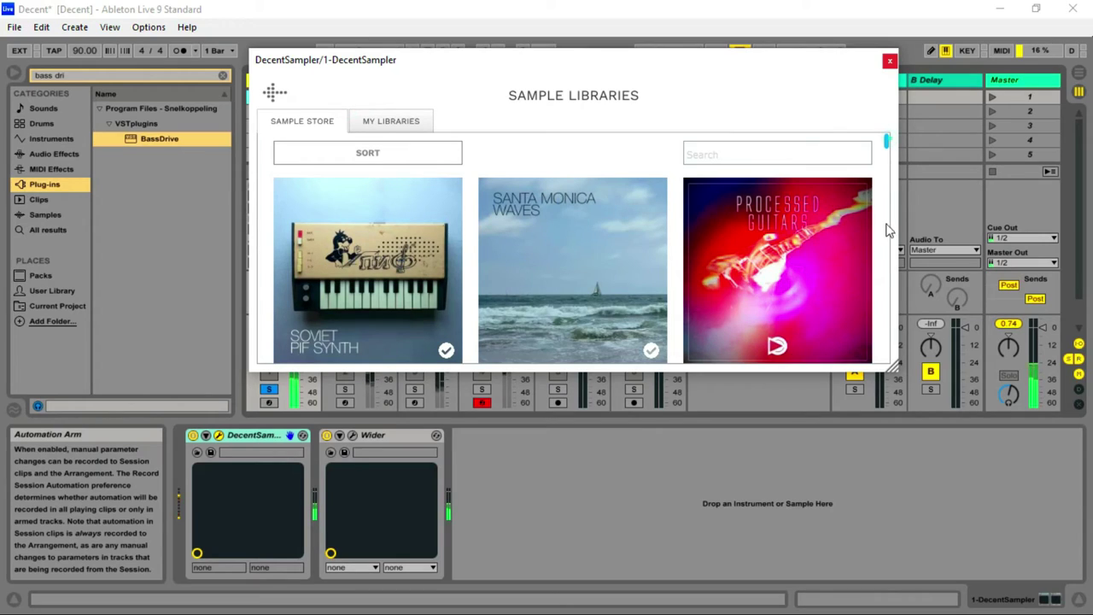
drag(886, 145, 898, 348)
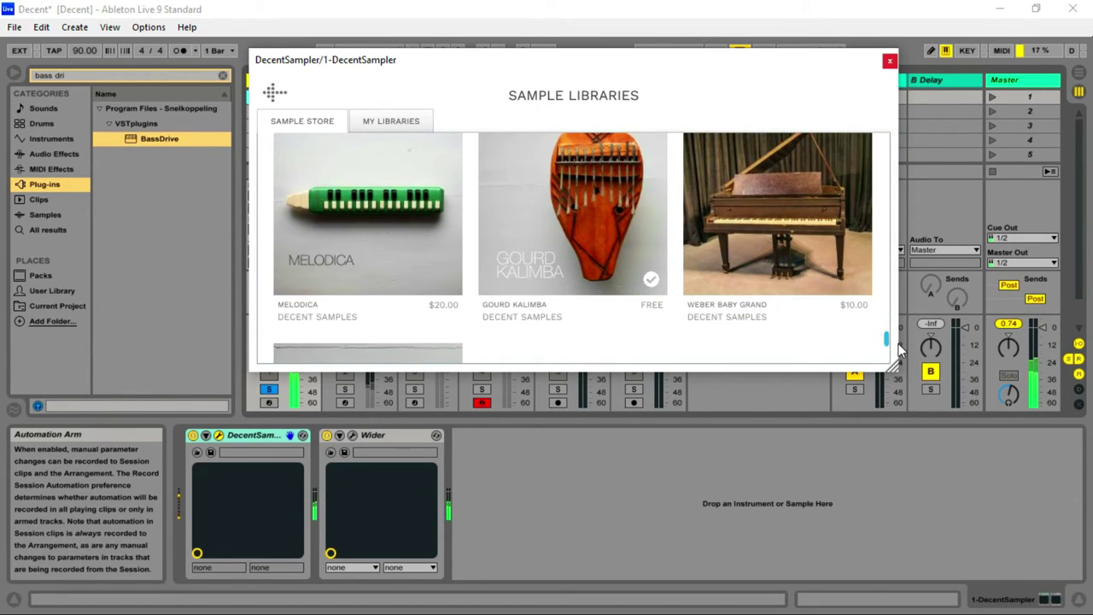
click(595, 269)
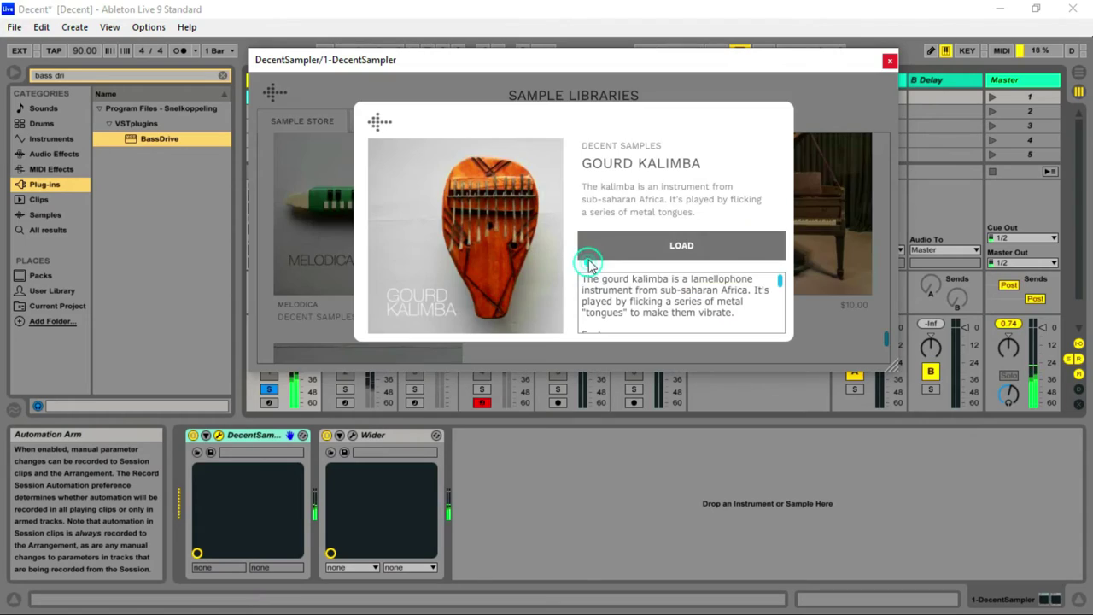
click(622, 250)
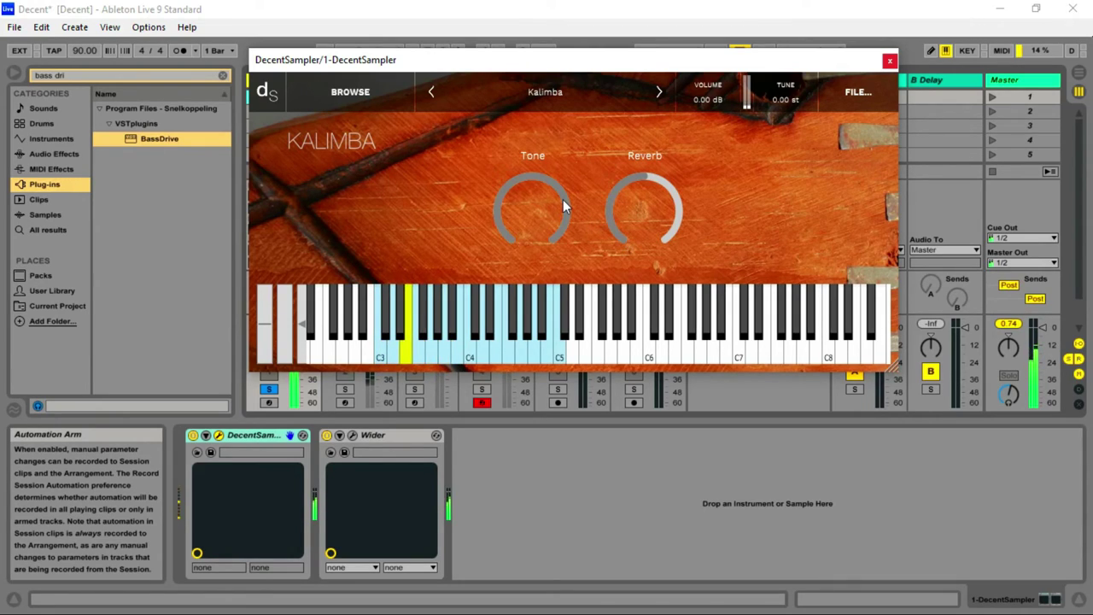
Load the free Electron Echo Mini Piano library from the very end of the sample store list.
click(353, 91)
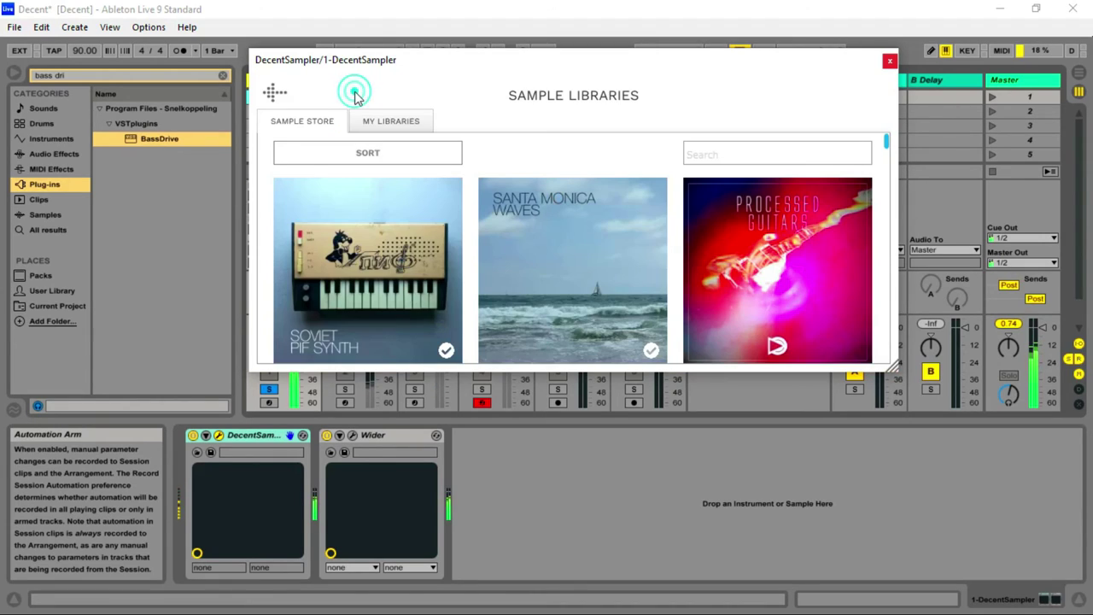
drag(884, 147, 884, 356)
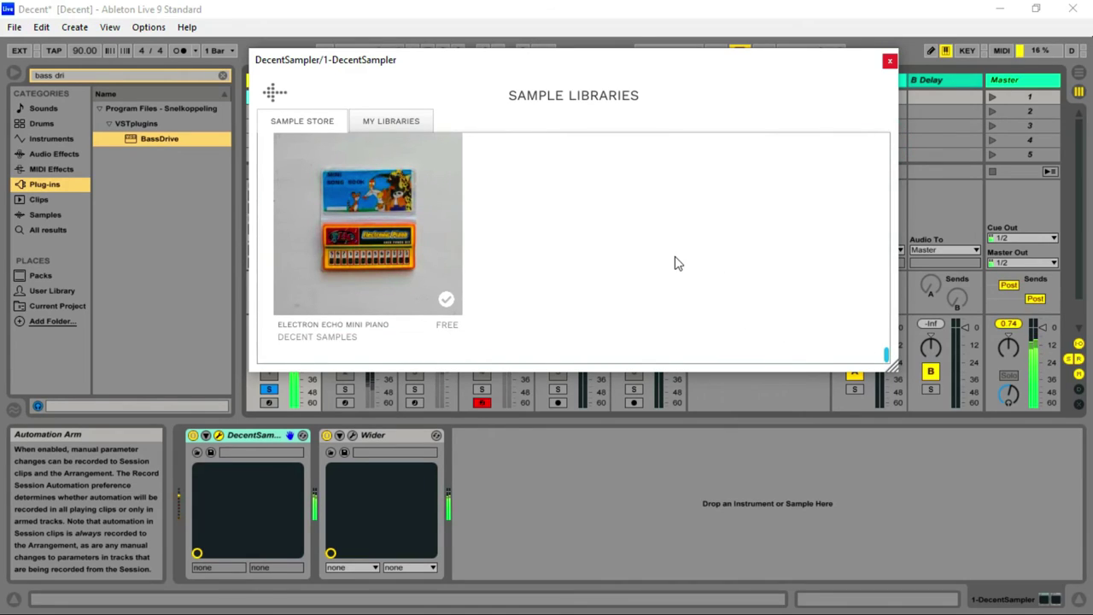
click(408, 244)
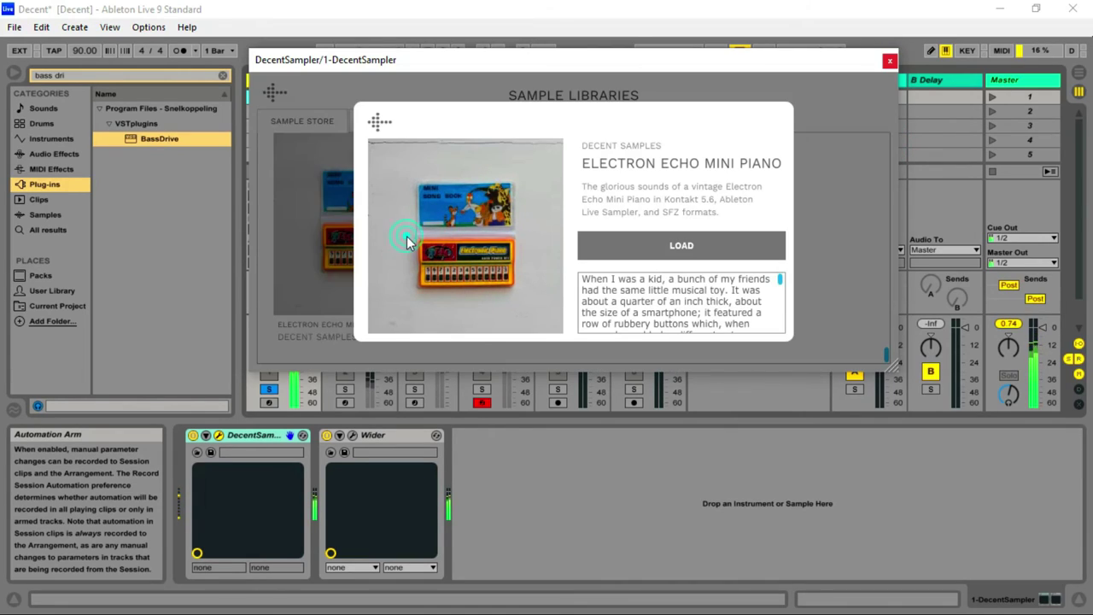
click(648, 235)
Audition the Echo Mini Piano preset by playing several notes, including C6.
click(842, 295)
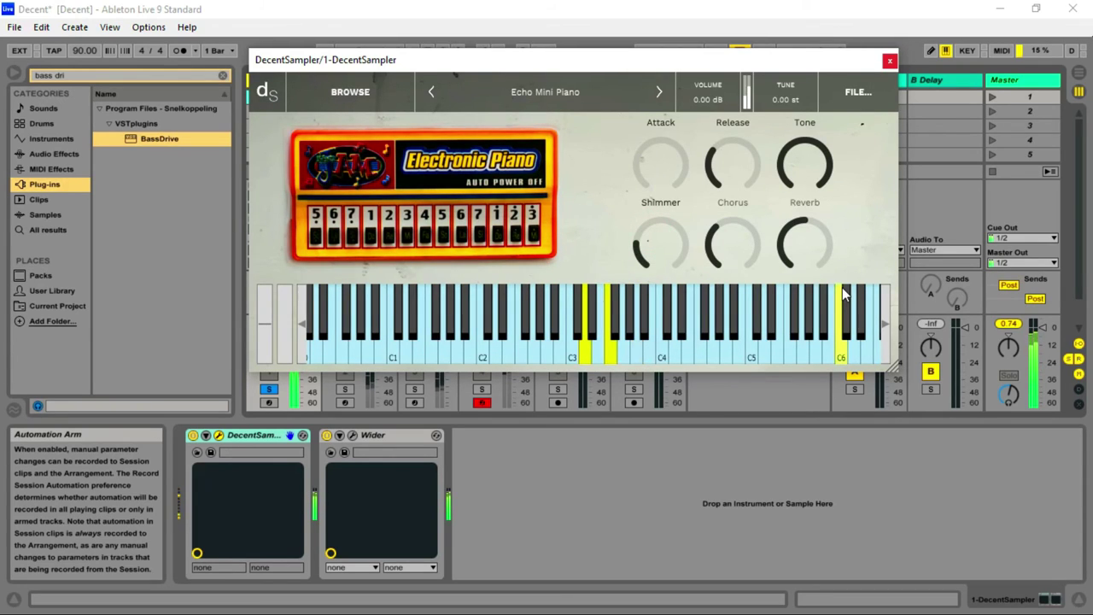
key(d)
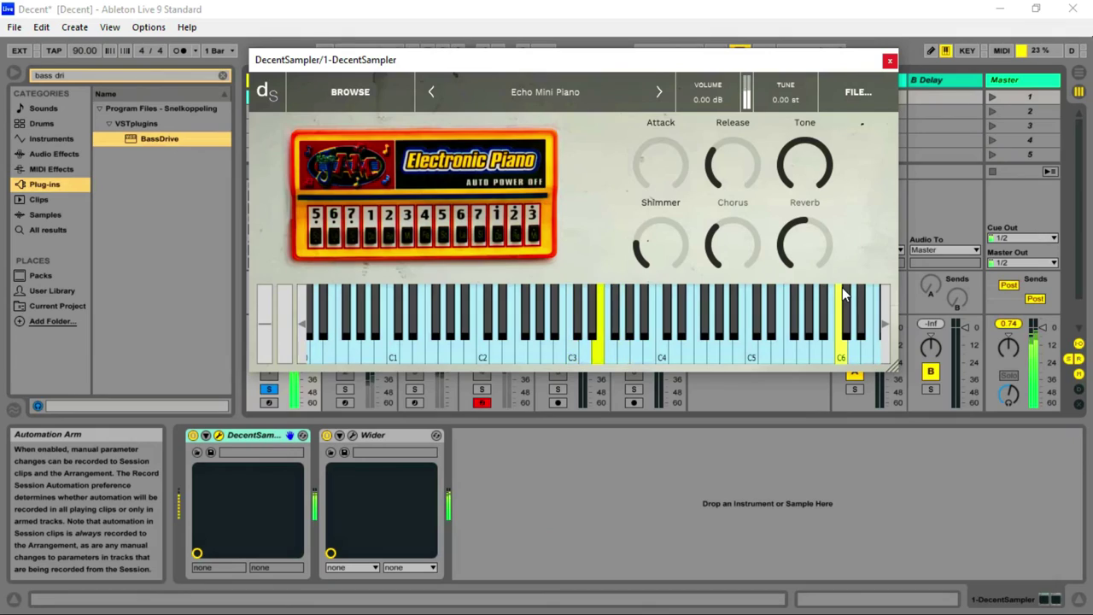
key(s)
key(f)
key(h)
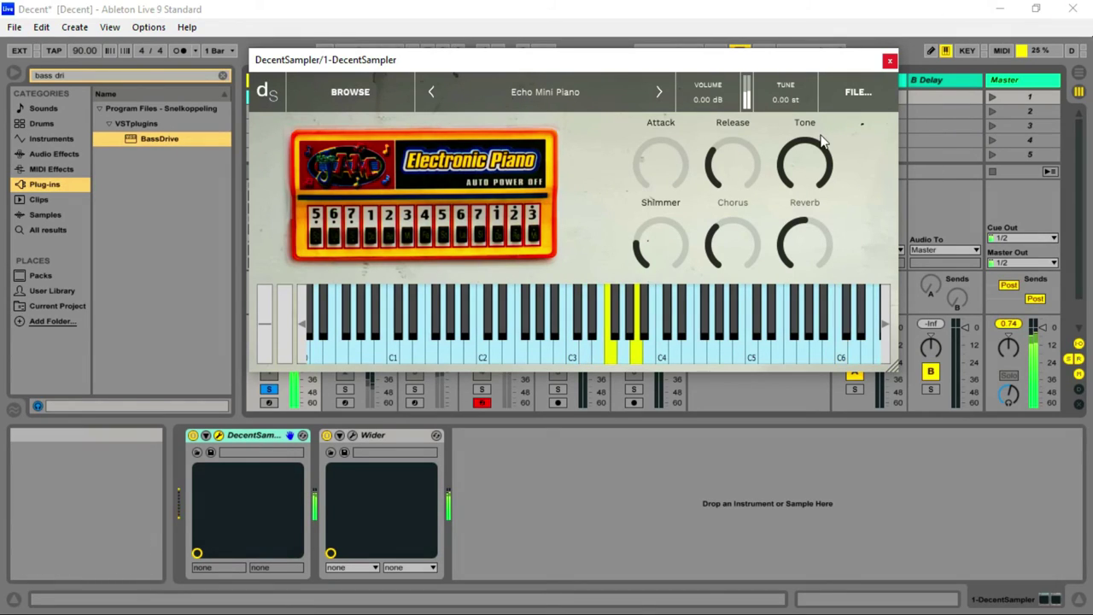
key(d)
Turn the Echo Mini Piano's Reverb fully down and reduce its Release while playing notes.
drag(827, 228, 770, 330)
key(a)
key(g)
drag(740, 165, 706, 177)
key(f)
key(h)
key(d)
key(d)
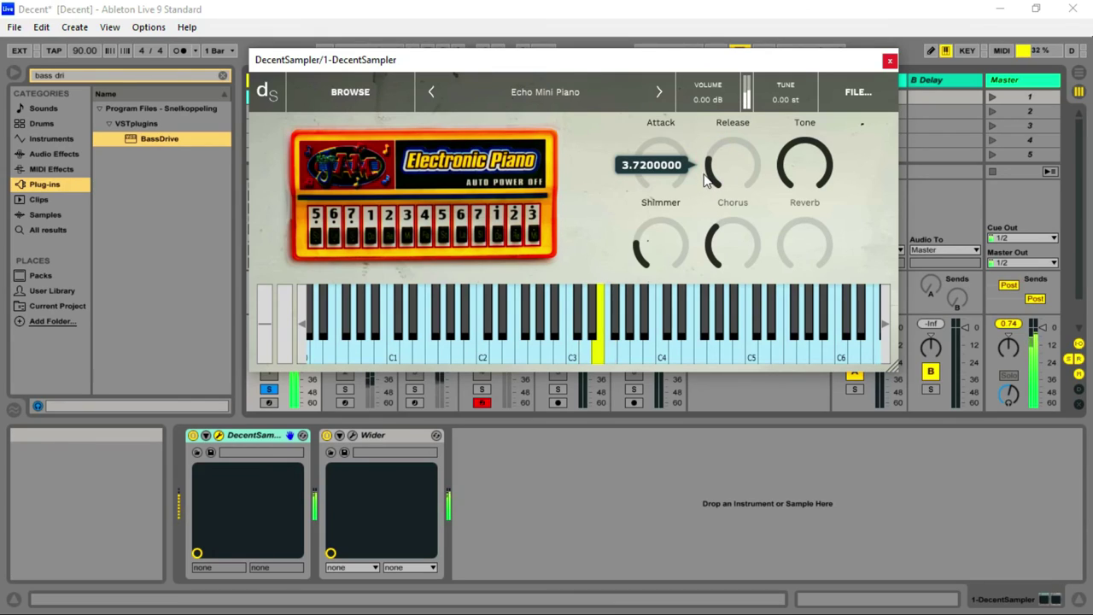
key(s)
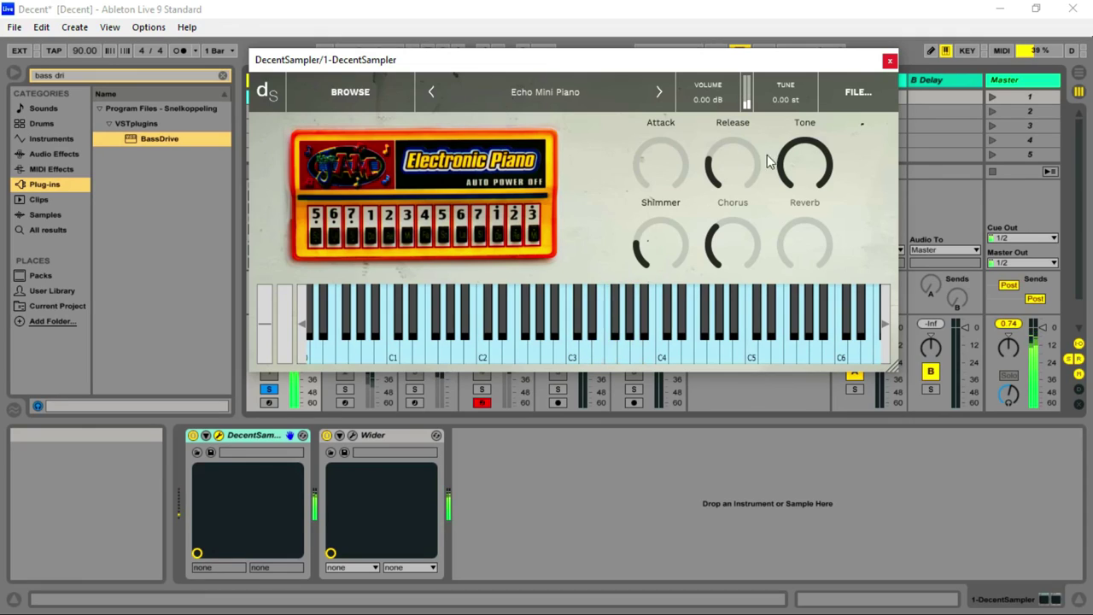
Lower the Echo Mini Piano's Tone moderately and raise its Chorus to about 0.8 while playing notes.
key(s)
key(d)
drag(807, 146, 785, 212)
key(f)
key(h)
key(d)
click(733, 314)
drag(726, 256, 723, 169)
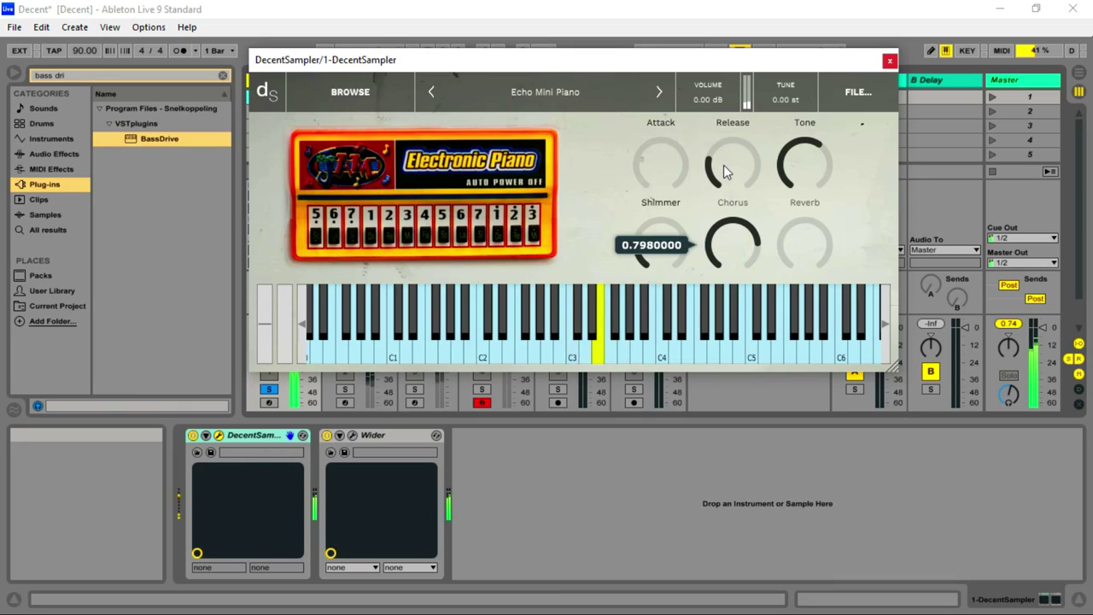
Shorten the Echo Mini Piano's Release a little further and raise its Attack slightly above zero.
scroll(714, 185, down, 5)
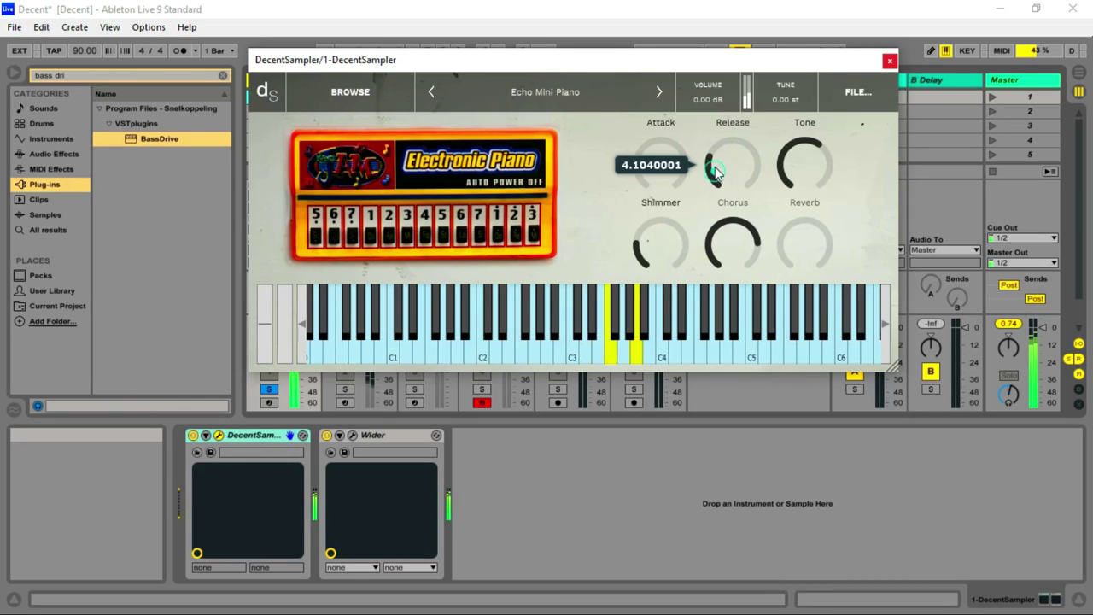
scroll(714, 186, up, 1)
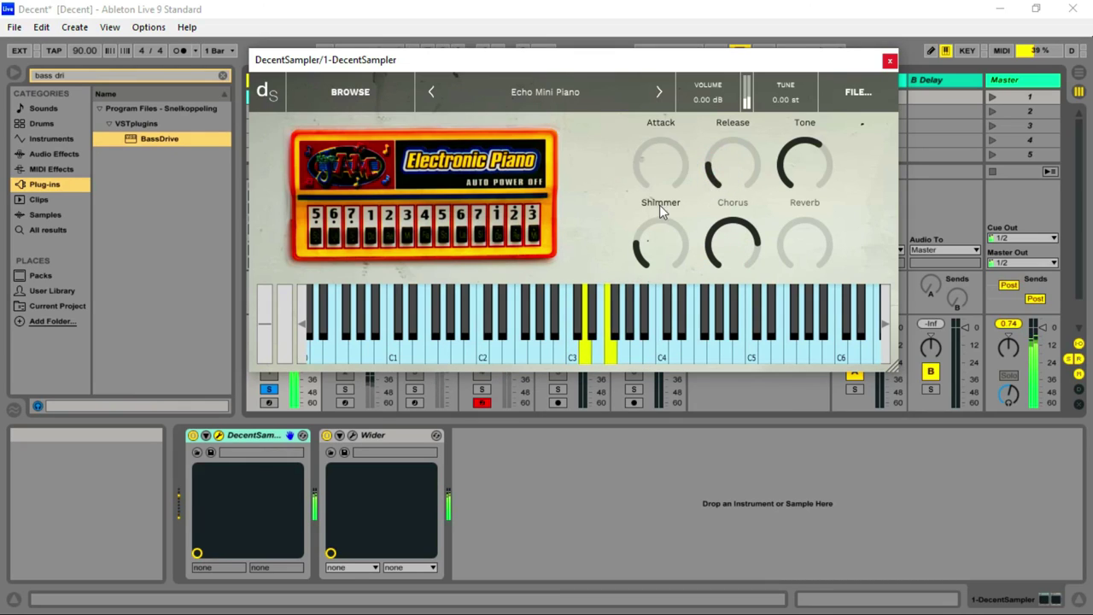
drag(650, 183, 628, 149)
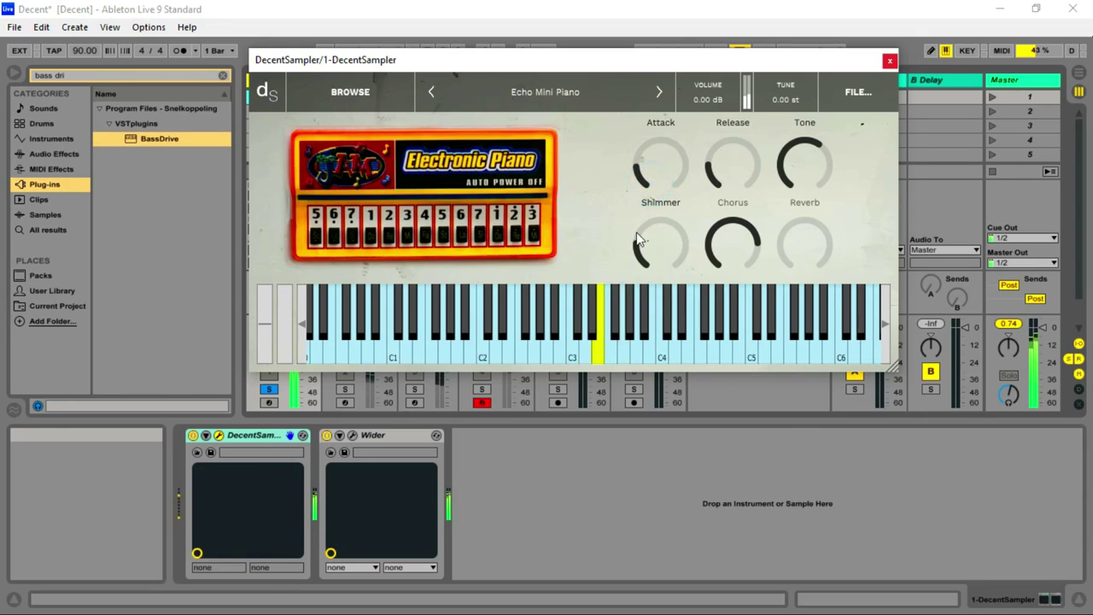
Try a different Shimmer amount on the Echo Mini Piano and return it to its starting level.
click(650, 268)
scroll(650, 268, down, 4)
scroll(653, 268, up, 4)
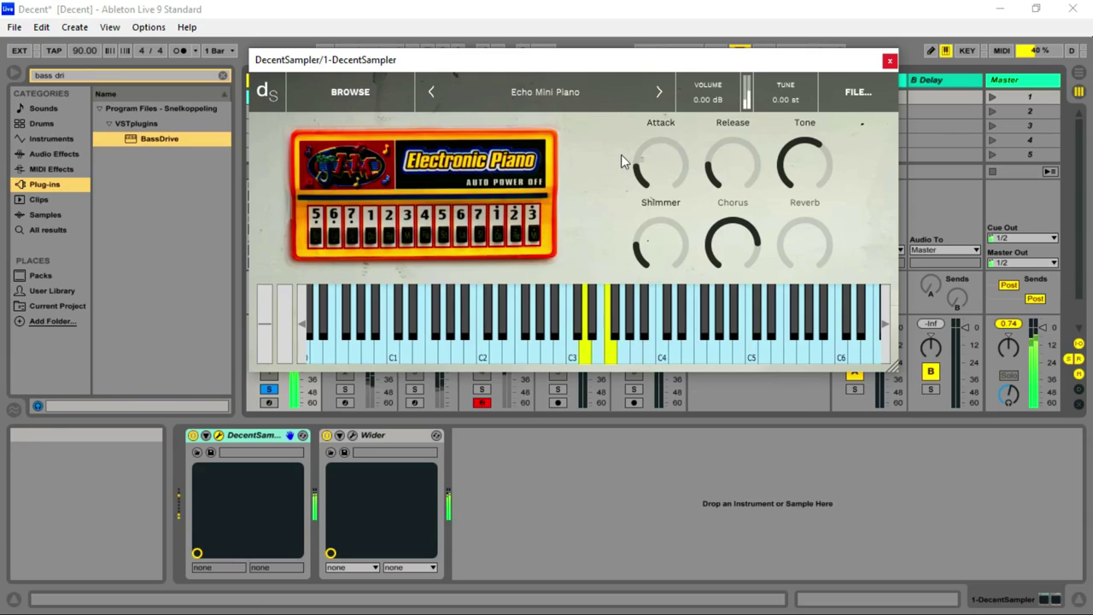